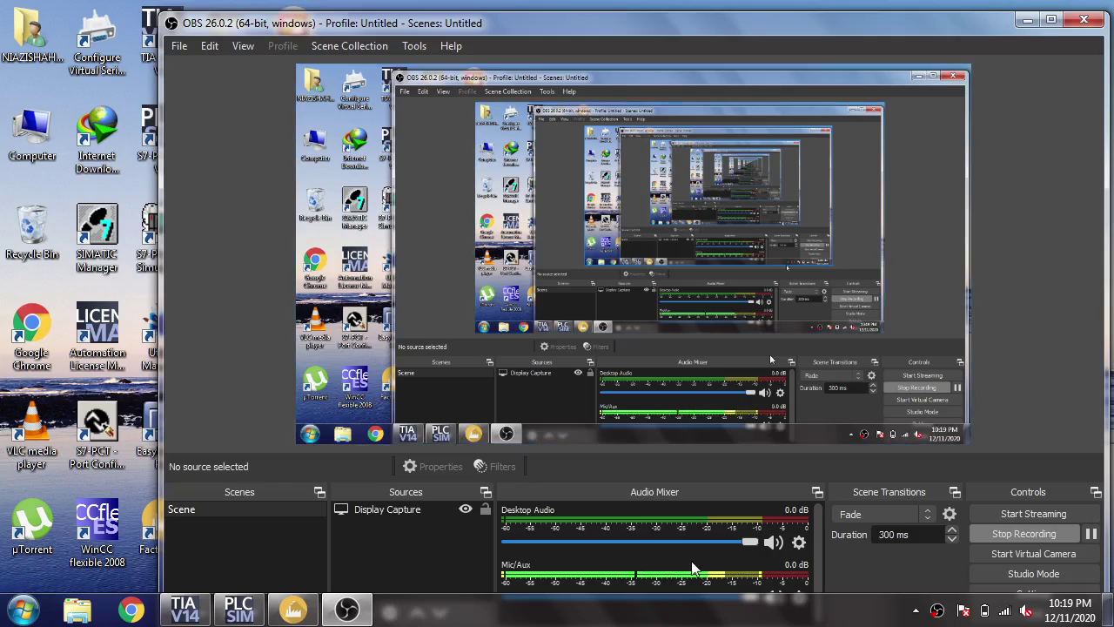
Minimize Factory I/O and OBS to bring the TIA Portal project back into view.
left_click(304, 607)
left_click(306, 603)
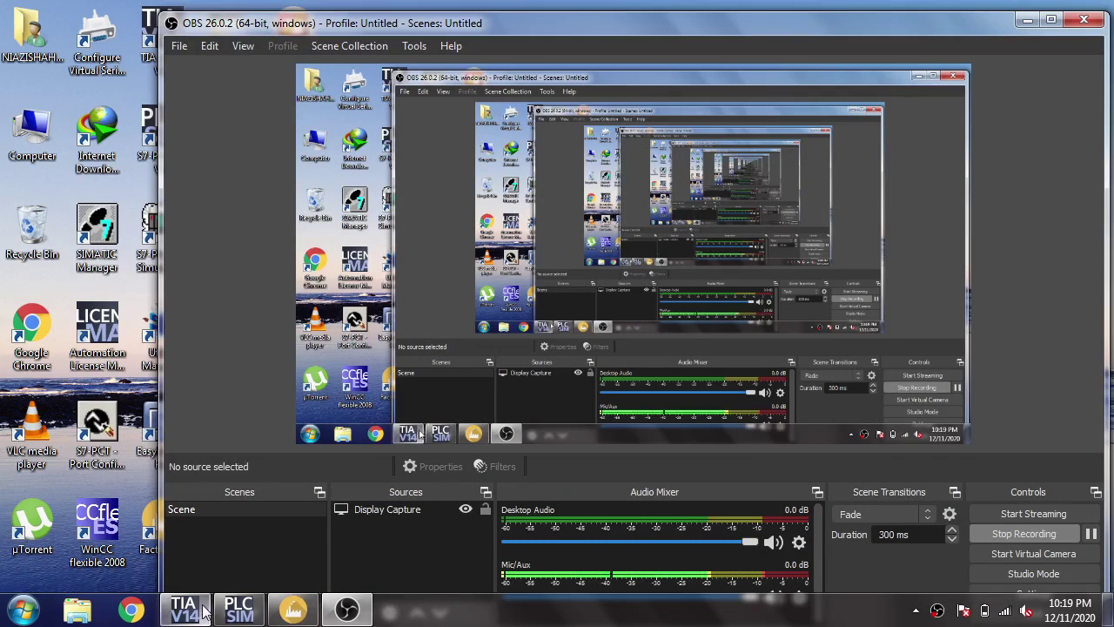
left_click(329, 613)
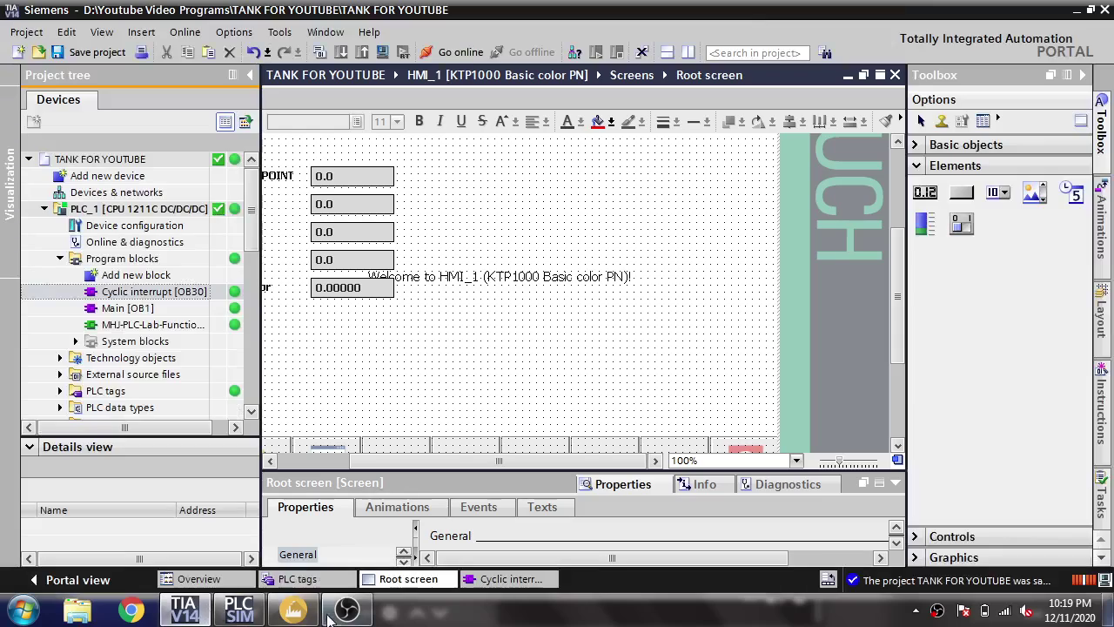
Place a tank graphic from the Tanks library on the Root screen and enlarge it to 244×262.
left_click(916, 557)
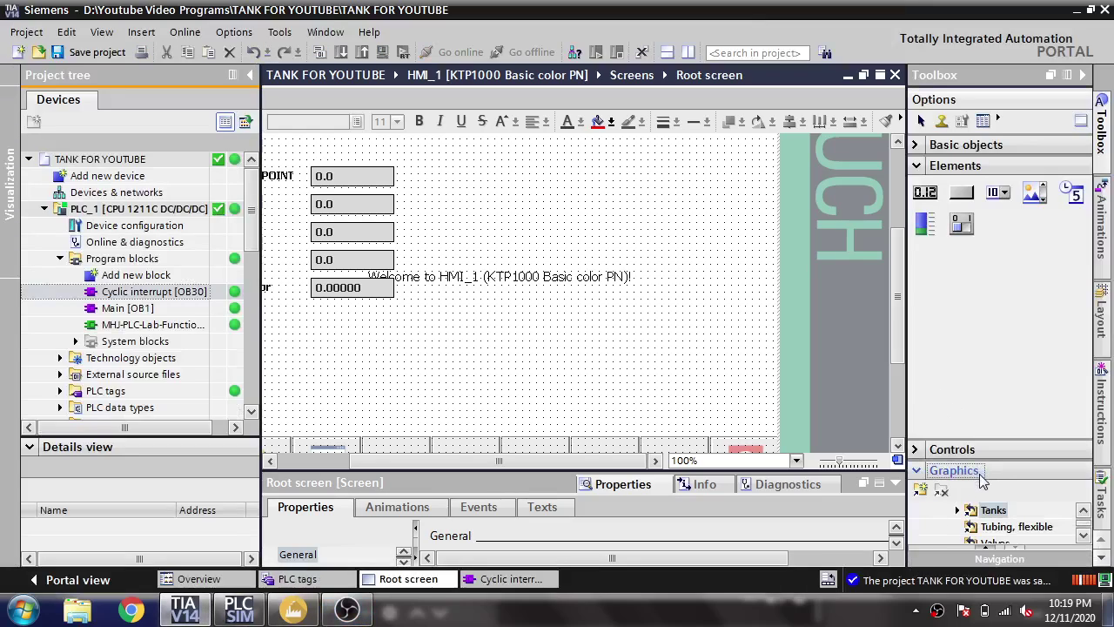
left_click(917, 167)
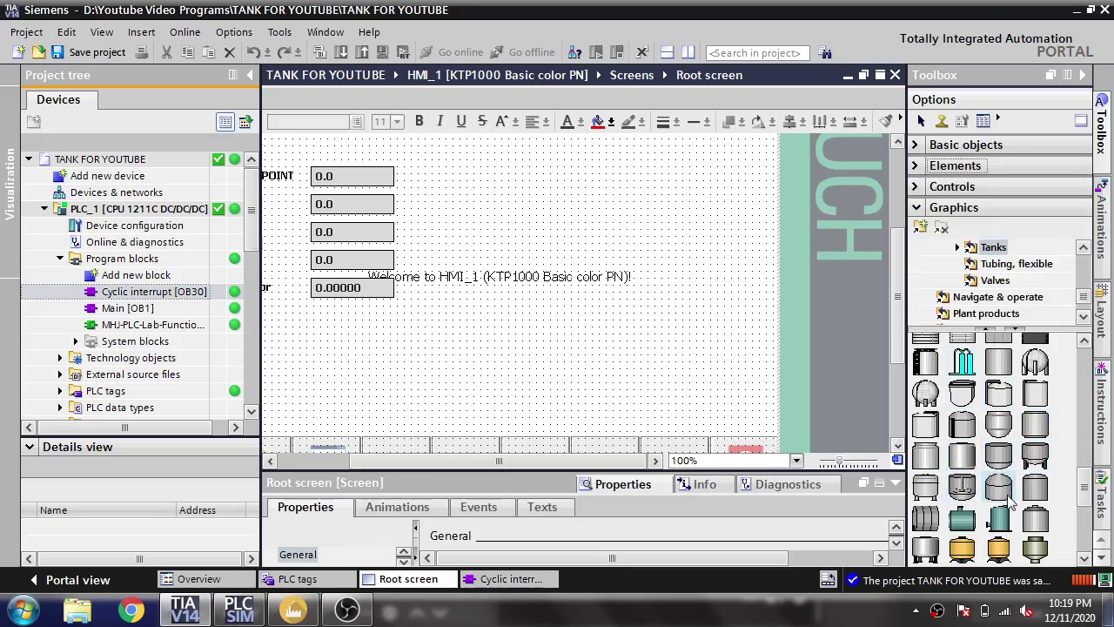
left_click_drag(963, 457, 581, 232)
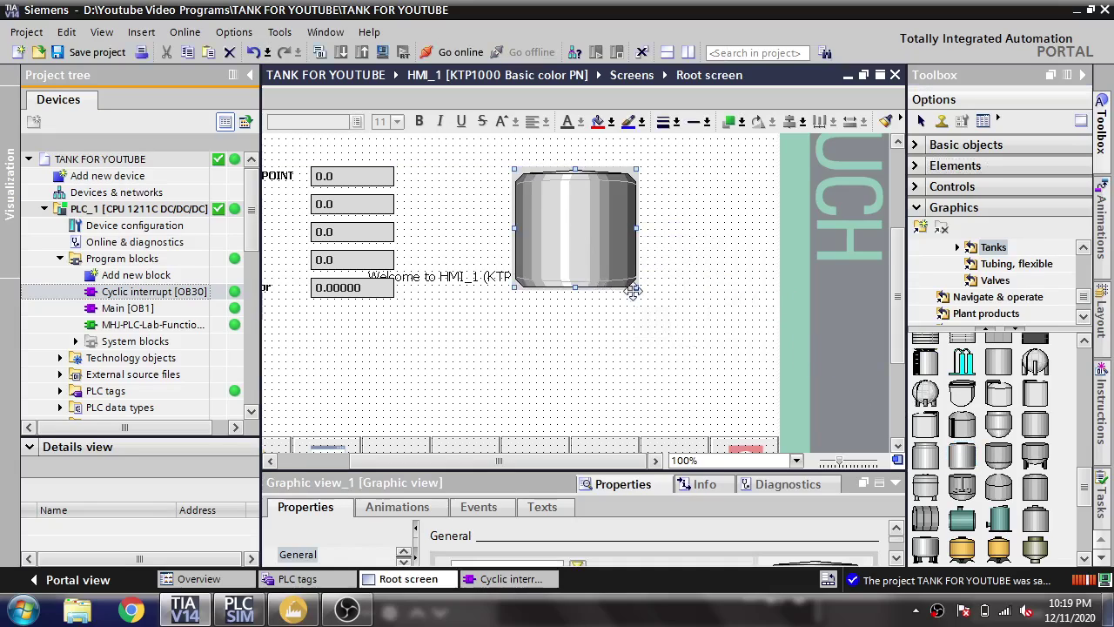
left_click_drag(636, 292, 721, 390)
left_click(754, 336)
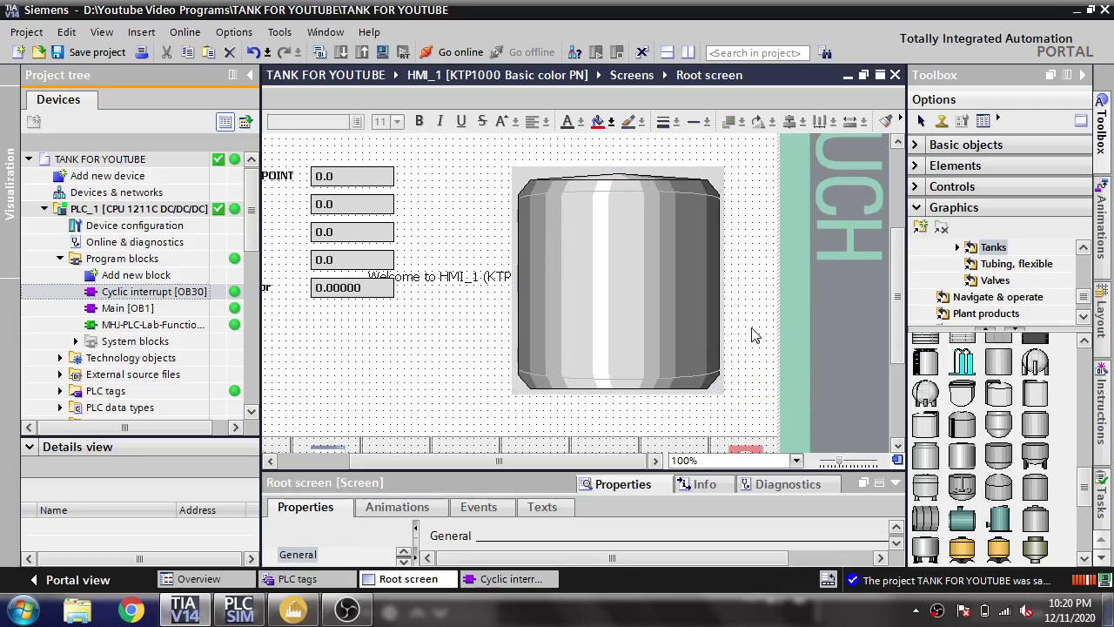
Draw a Bar element (Bar_1, default scale 0–100) inside the tank and give its properties more room.
left_click(916, 207)
left_click(917, 165)
left_click(926, 222)
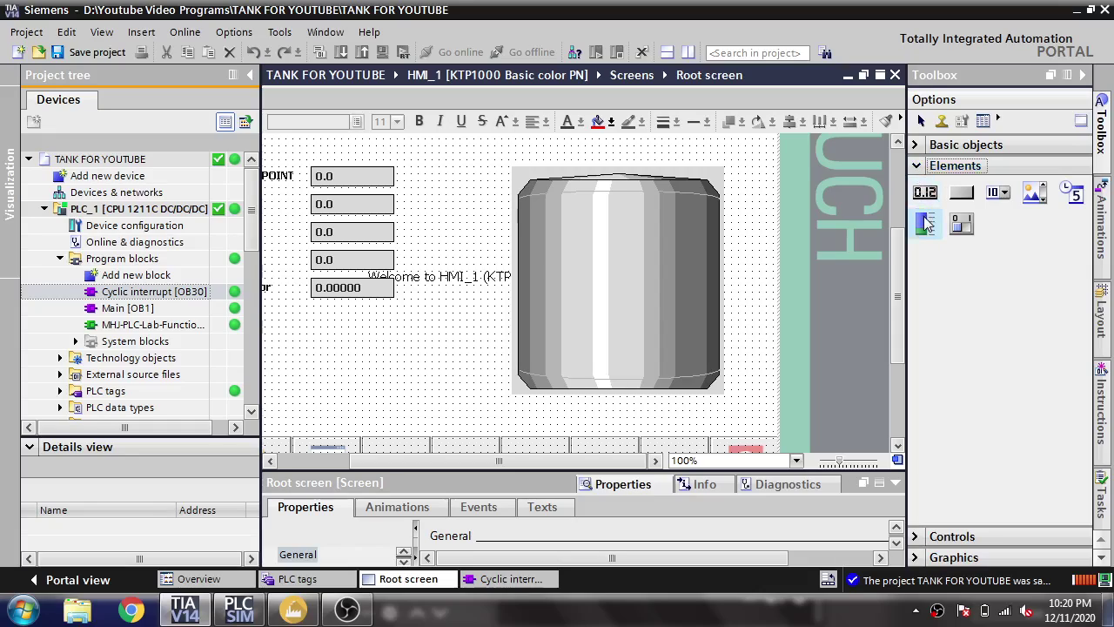
left_click_drag(568, 195, 667, 374)
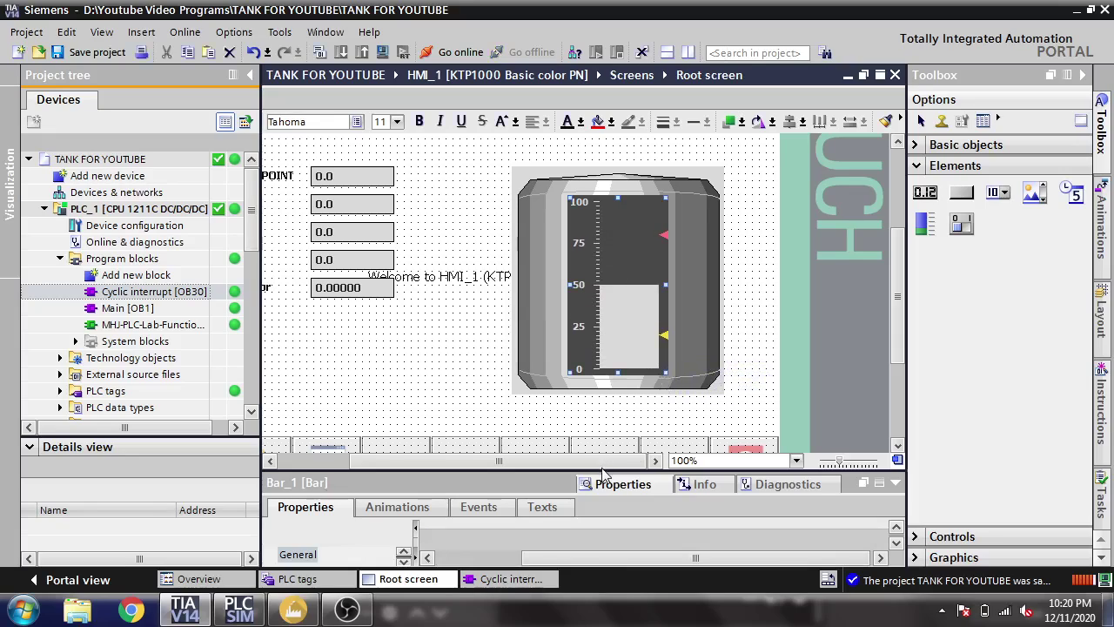
left_click_drag(601, 470, 614, 398)
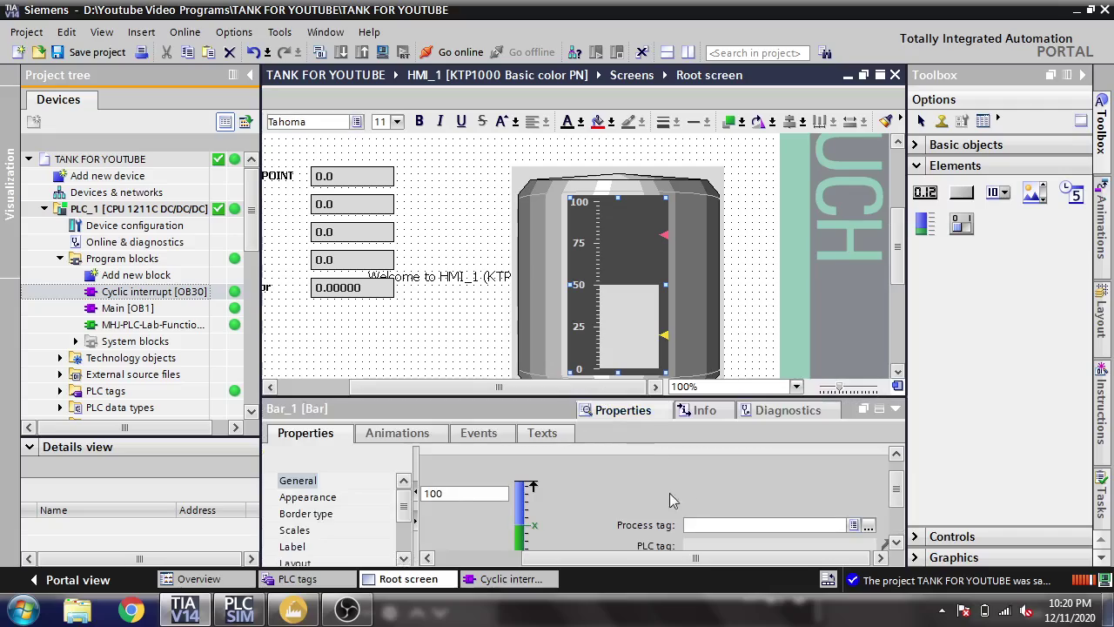
In Bar_1's Appearance, set the bar fill to cyan and the empty area to white.
left_click(336, 502)
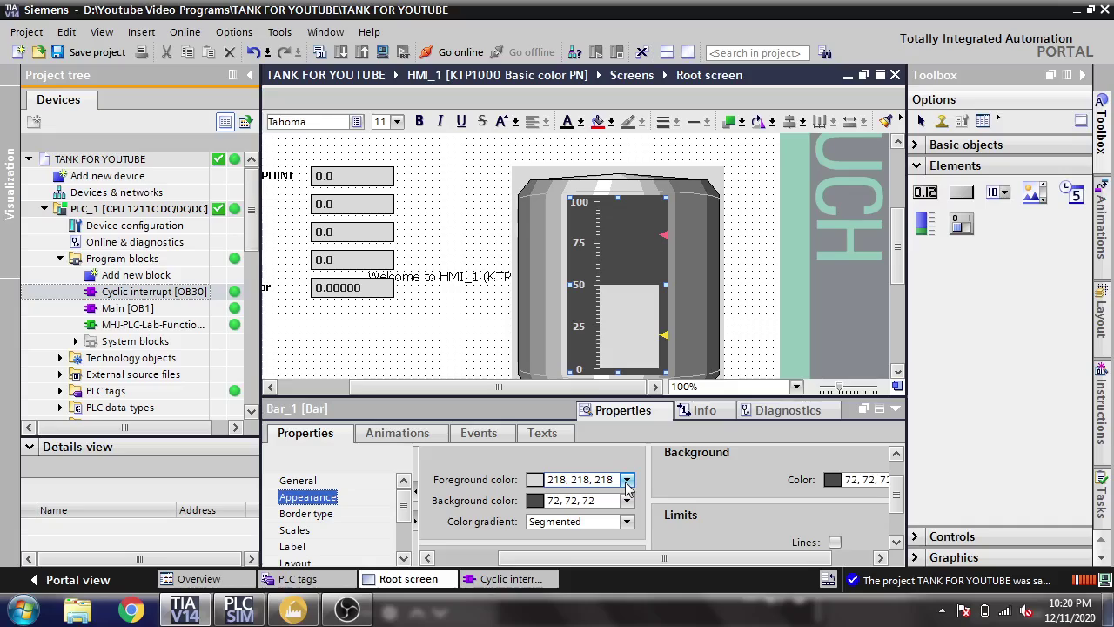
left_click(627, 480)
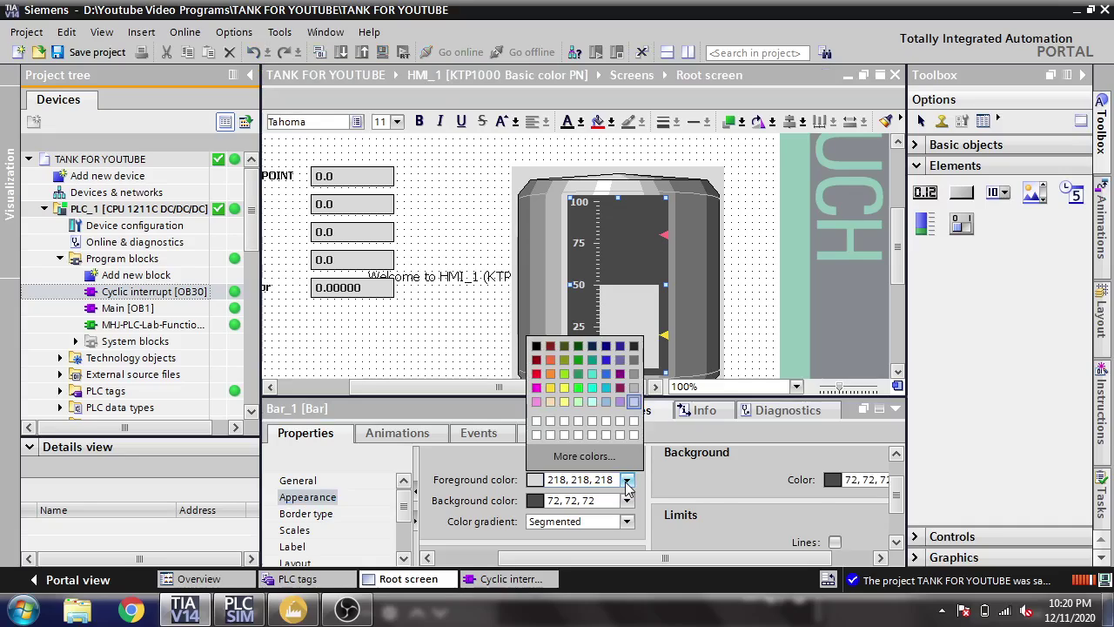
left_click(606, 388)
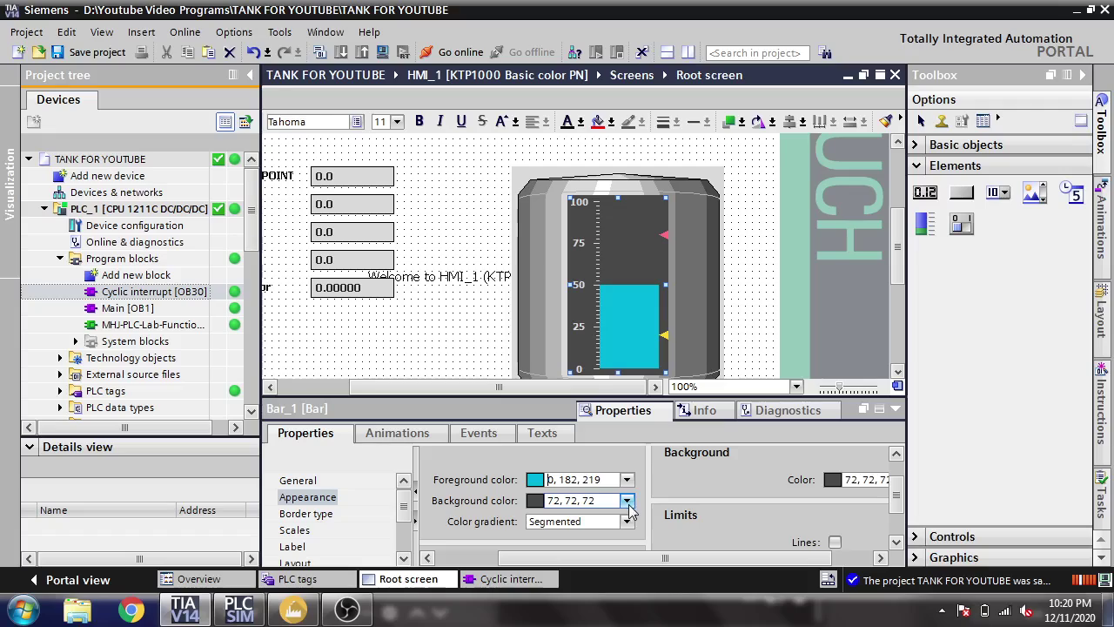
left_click(627, 501)
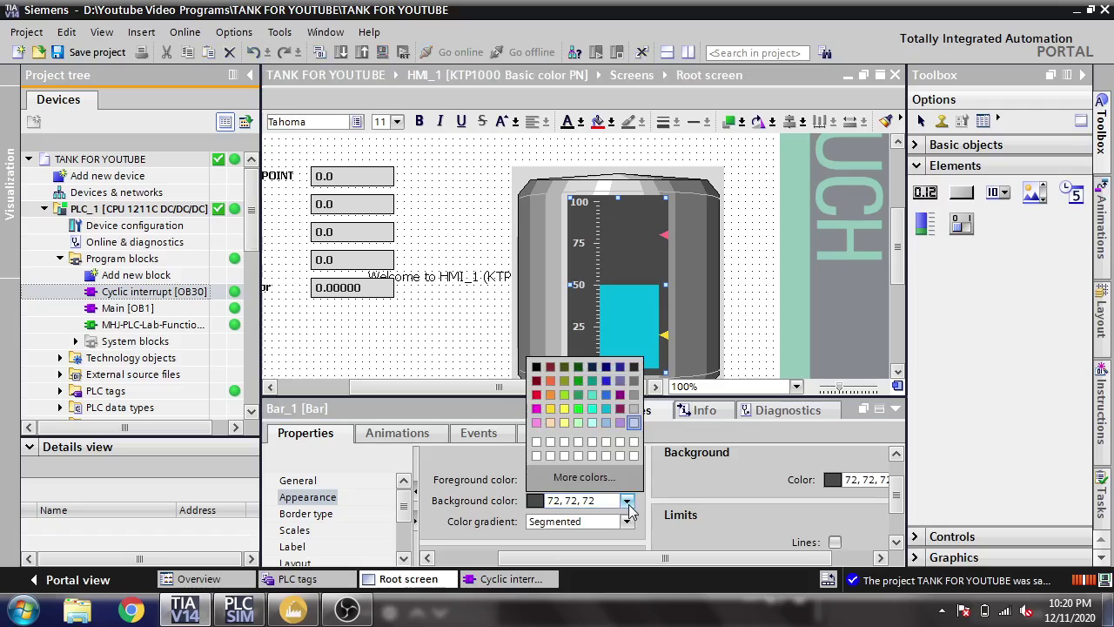
left_click(634, 423)
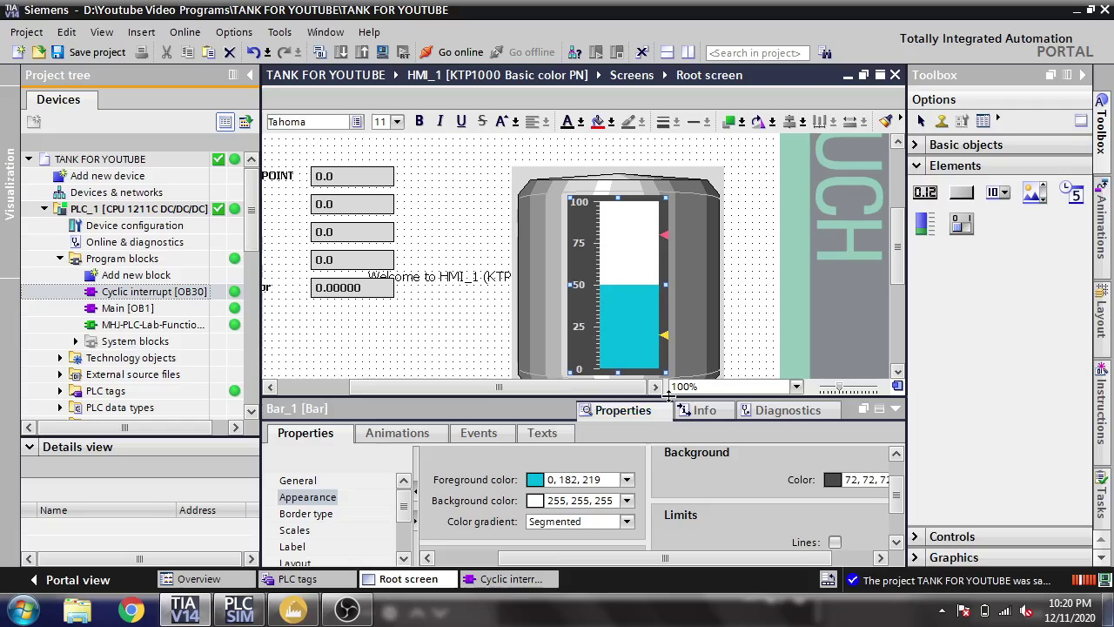
left_click_drag(671, 393, 670, 390)
left_click_drag(666, 557, 706, 557)
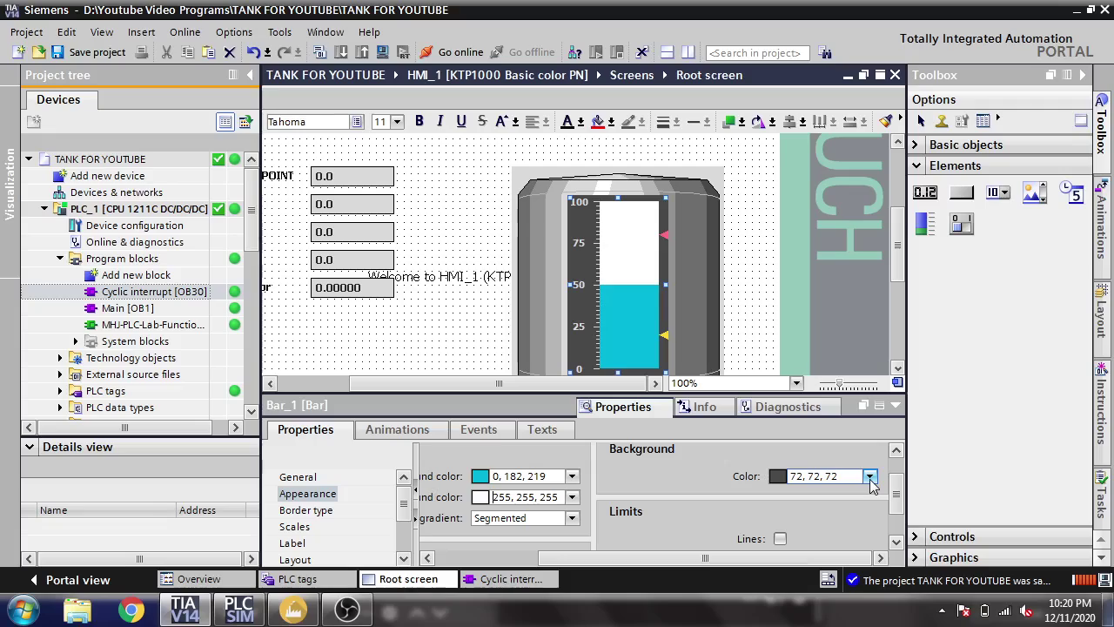
Set Bar_1's background to light grey (182, 182, 182) and its scale text to black.
left_click(870, 477)
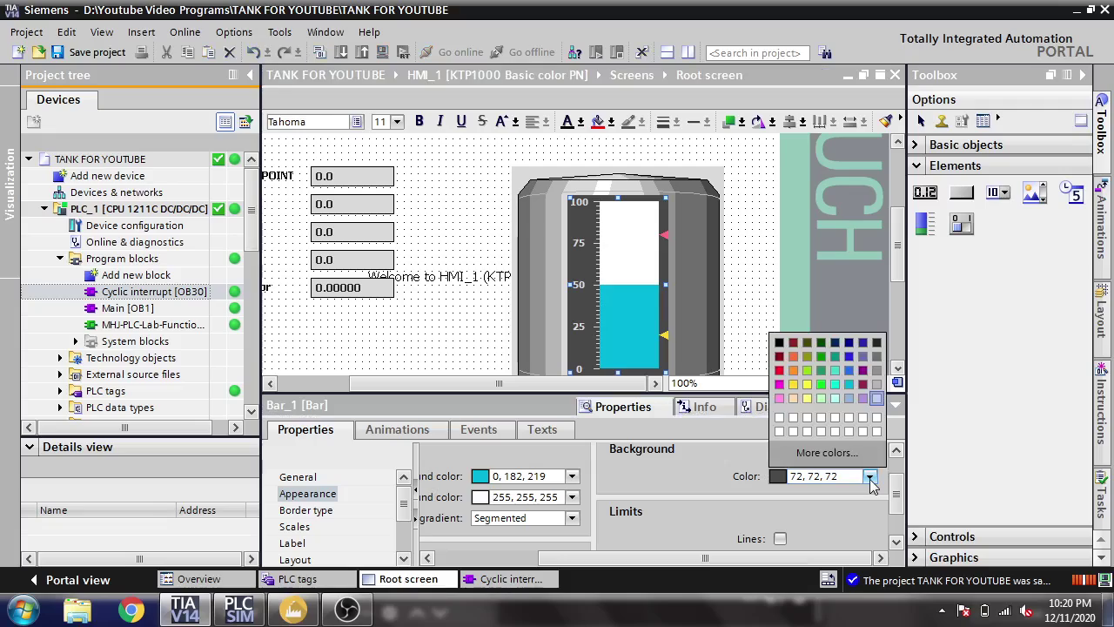
left_click(876, 385)
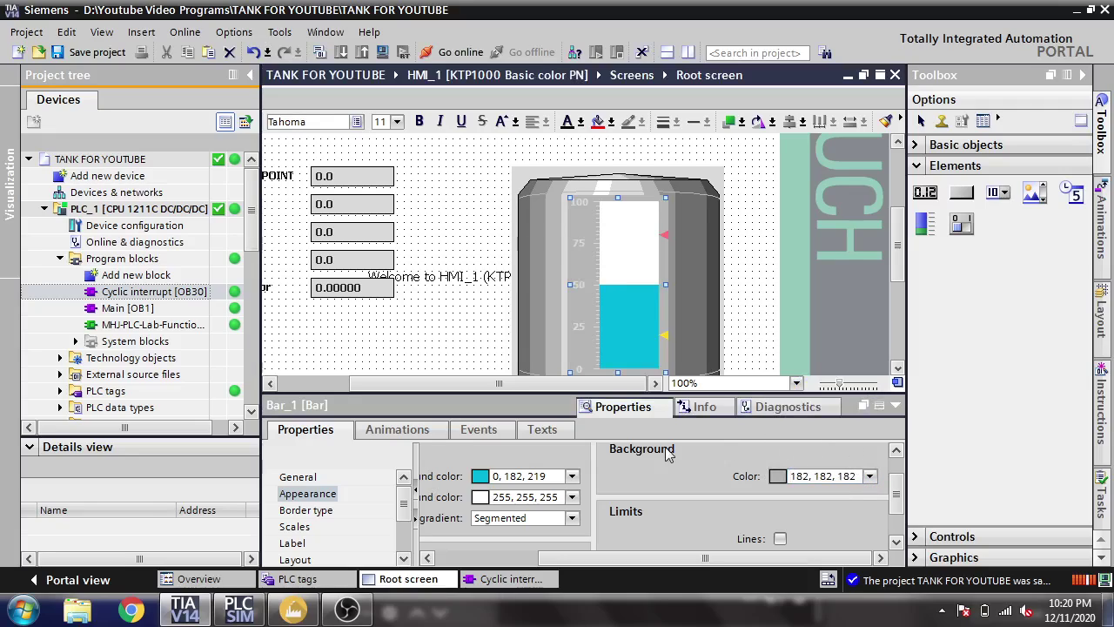
scroll(887, 503, "down", 2)
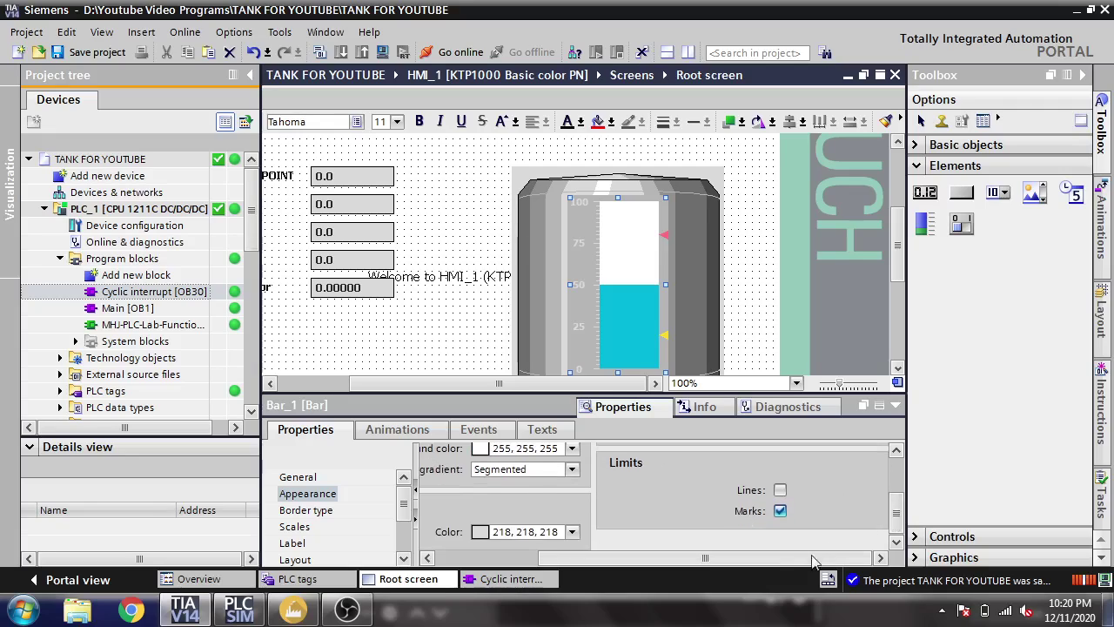
left_click_drag(811, 560, 711, 560)
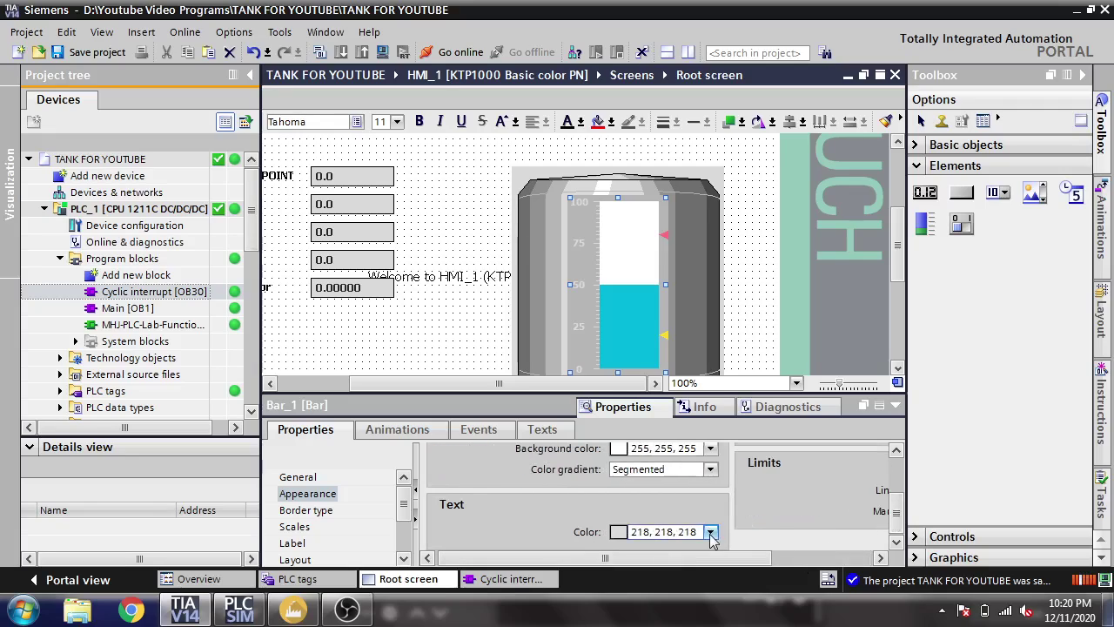
left_click(711, 533)
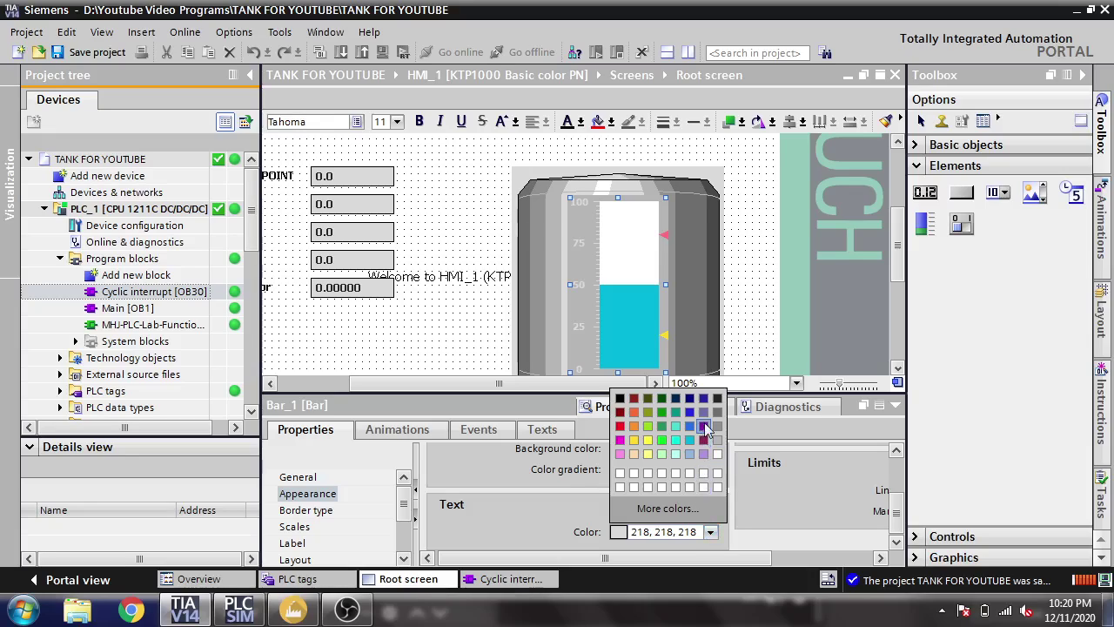
left_click(620, 398)
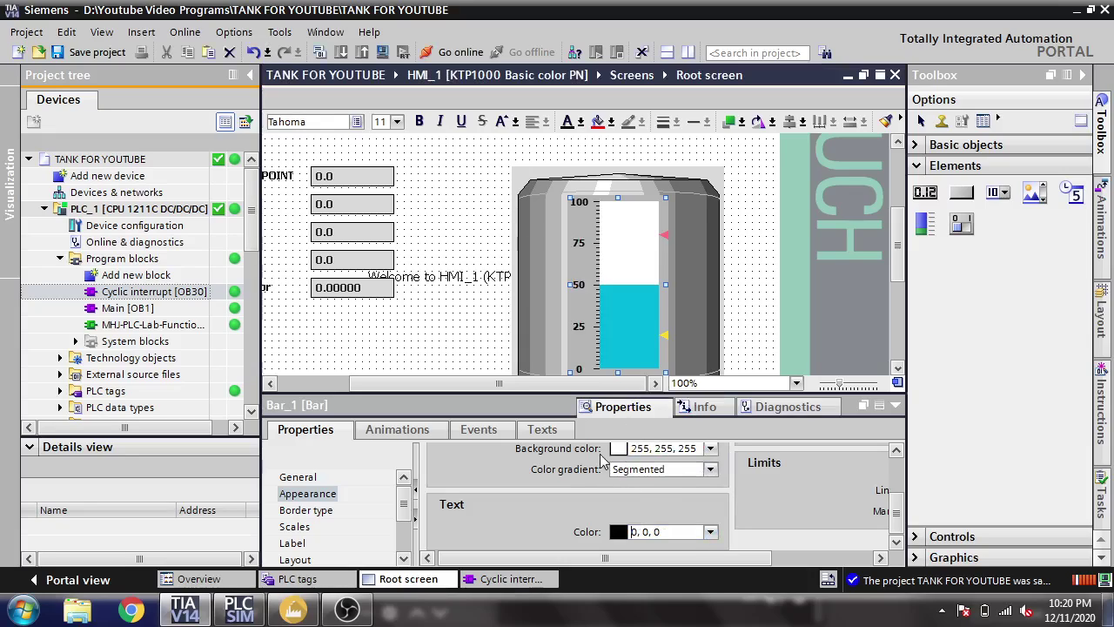
left_click_drag(573, 393, 574, 423)
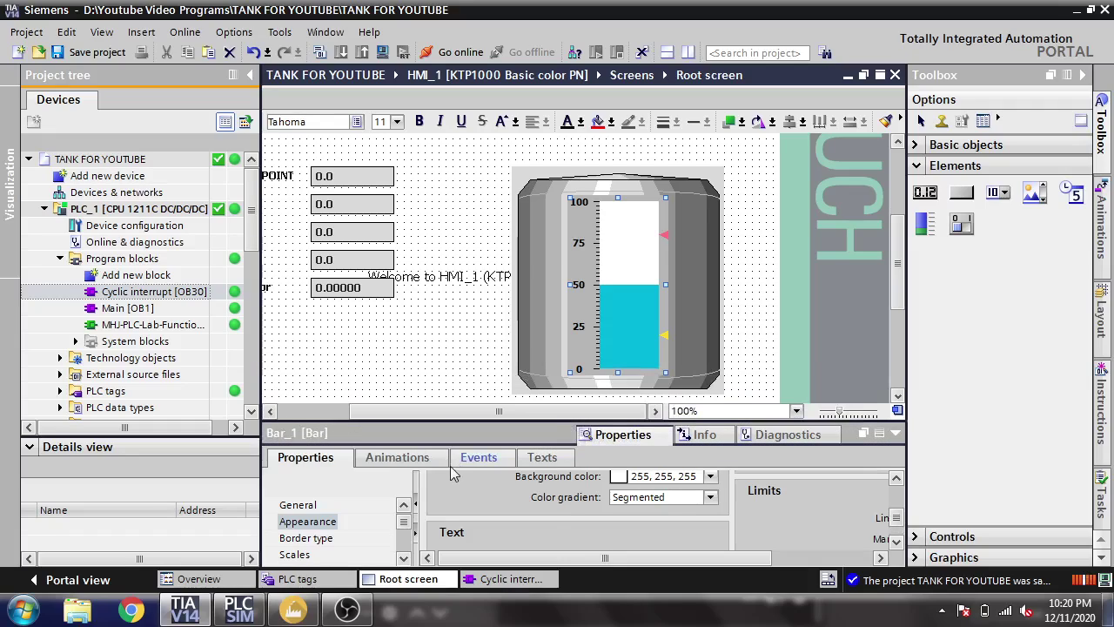
Change Bar_1's maximum scale value from 100 to 10 and bring up the process tag list.
mouse_move(404, 522)
left_mouse_down()
mouse_move(403, 550)
mouse_move(403, 531)
left_mouse_up()
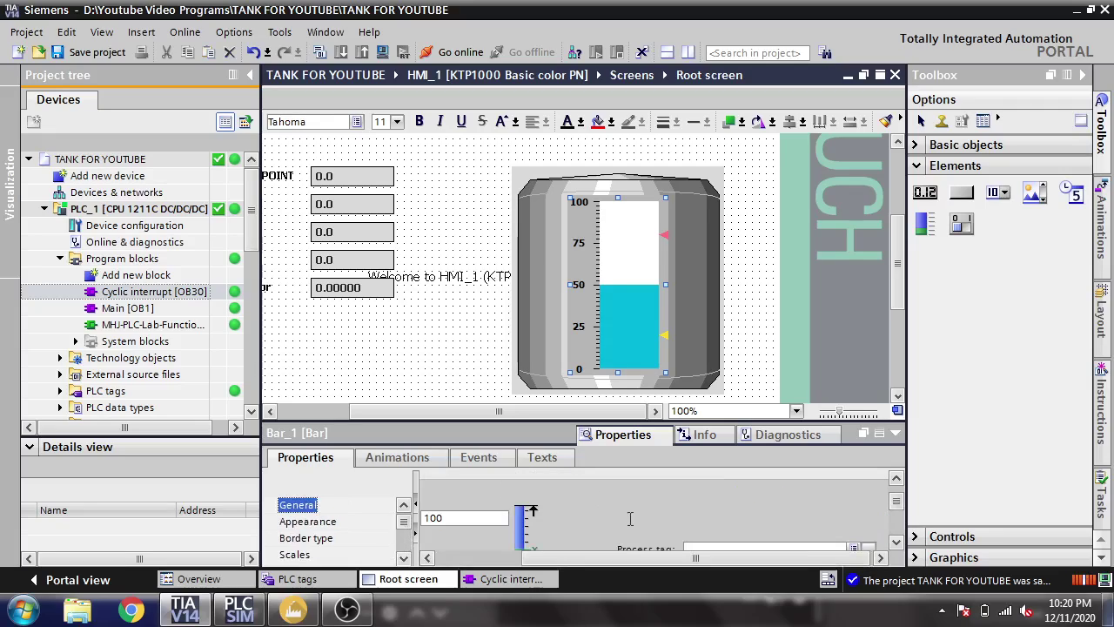
scroll(866, 533, "down", 1)
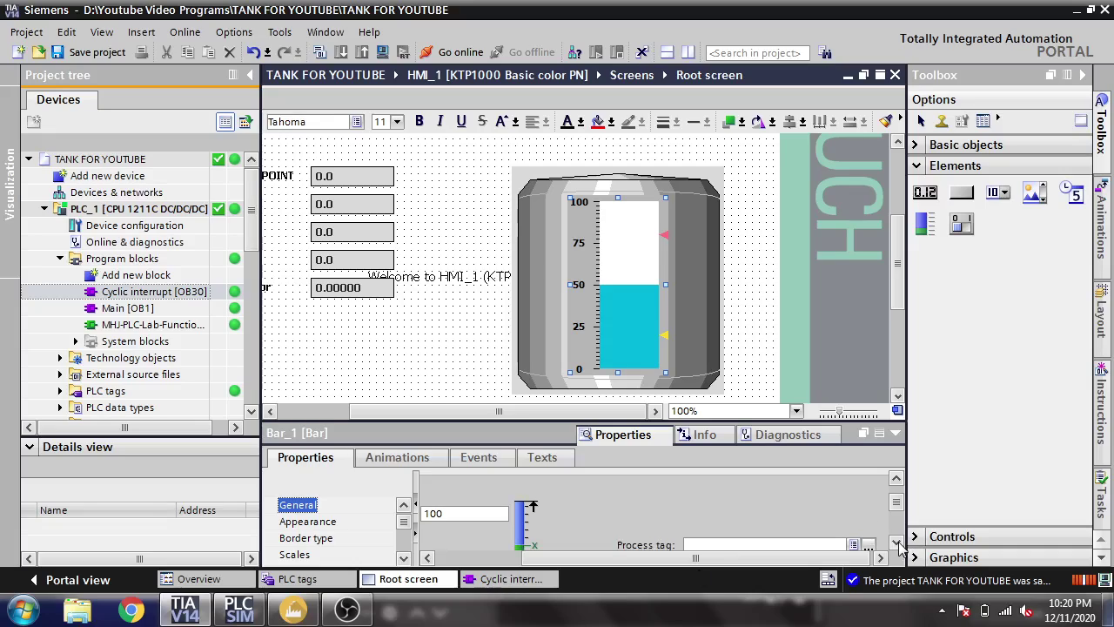
left_click_drag(805, 558, 718, 558)
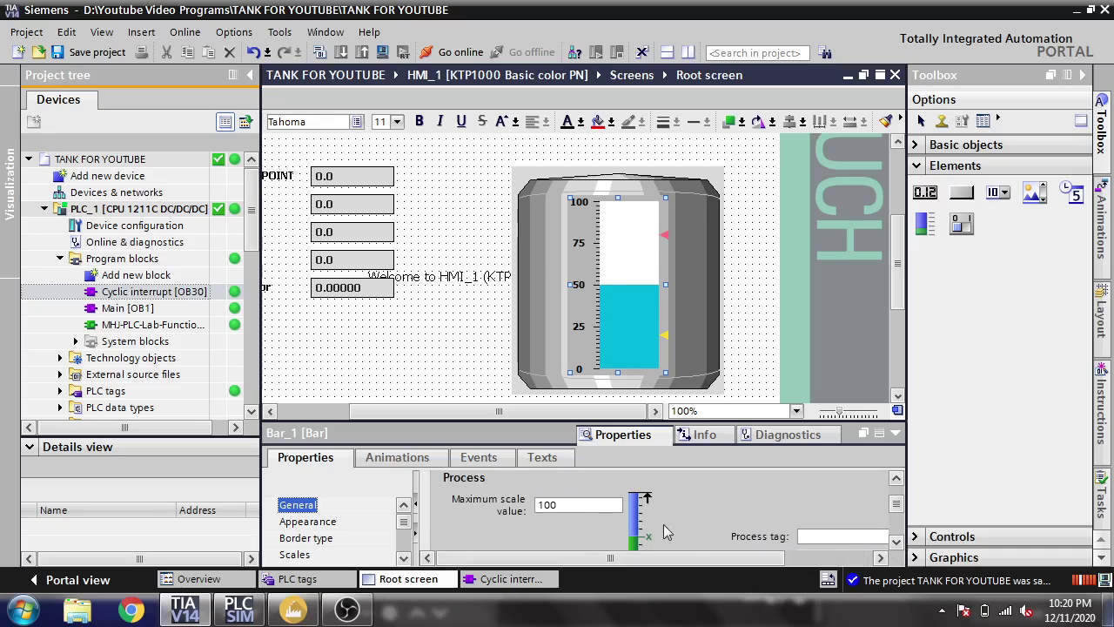
left_click_drag(766, 423, 784, 334)
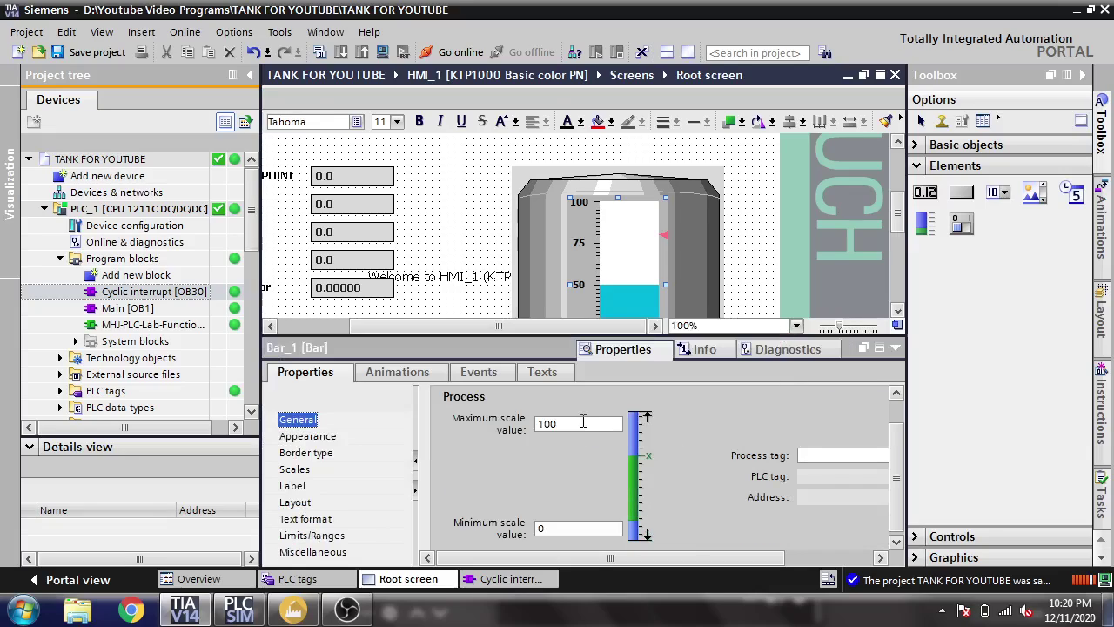
left_click(583, 422)
key("BackSpace")
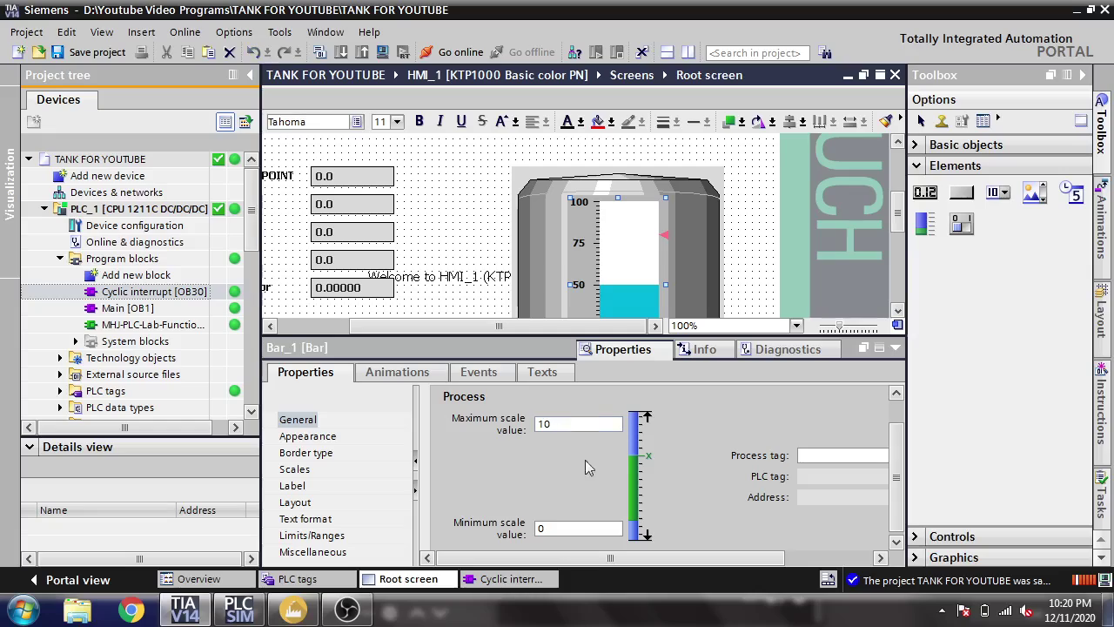
left_click_drag(609, 558, 697, 558)
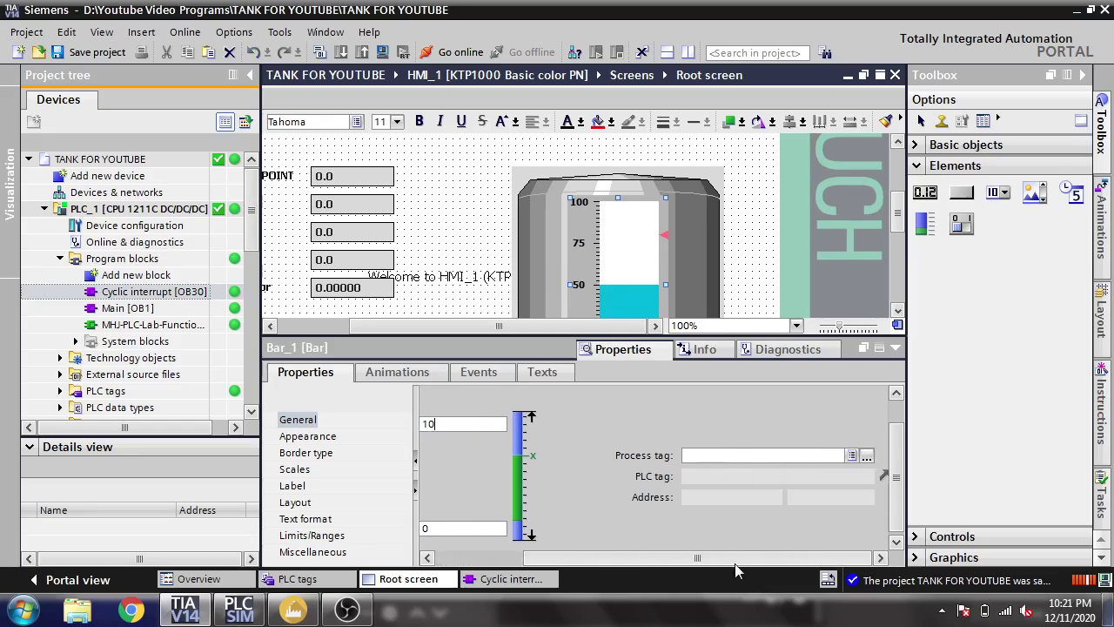
left_click(866, 455)
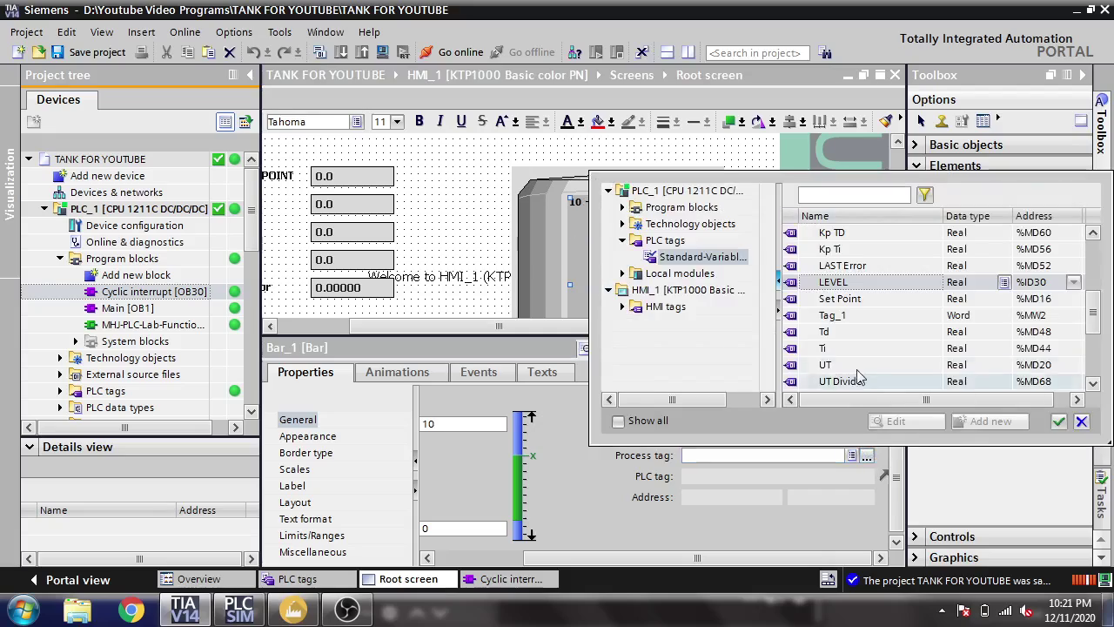
Assign the Real PLC tag LEVEL as Bar_1's process tag and rearrange the editor and Properties panels.
double_click(845, 283)
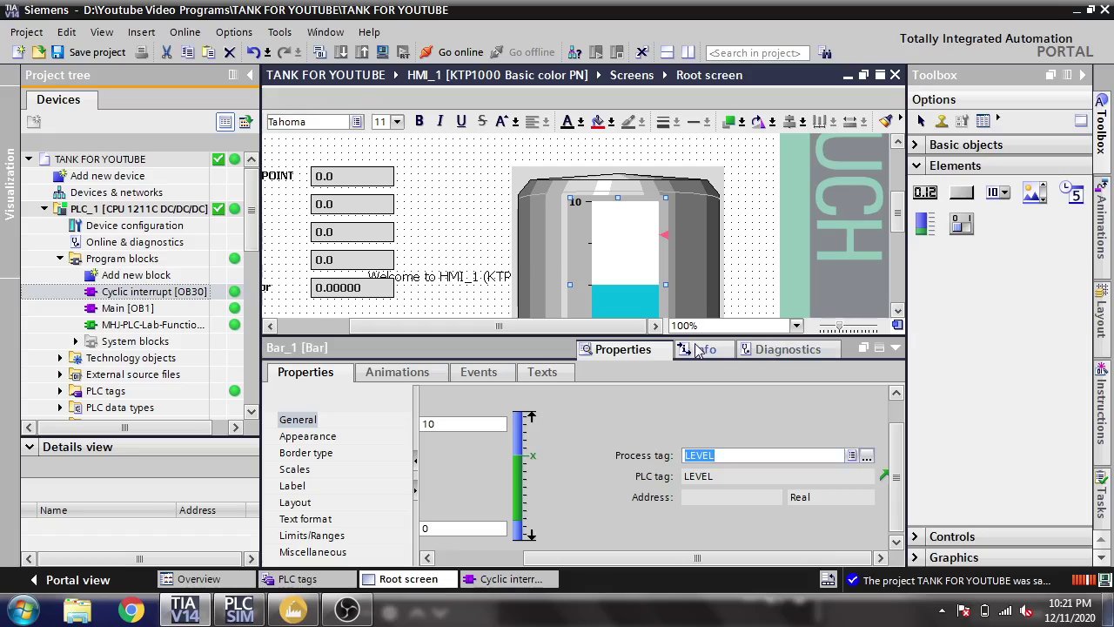
mouse_move(607, 336)
left_mouse_down()
mouse_move(597, 437)
mouse_move(598, 342)
left_mouse_up()
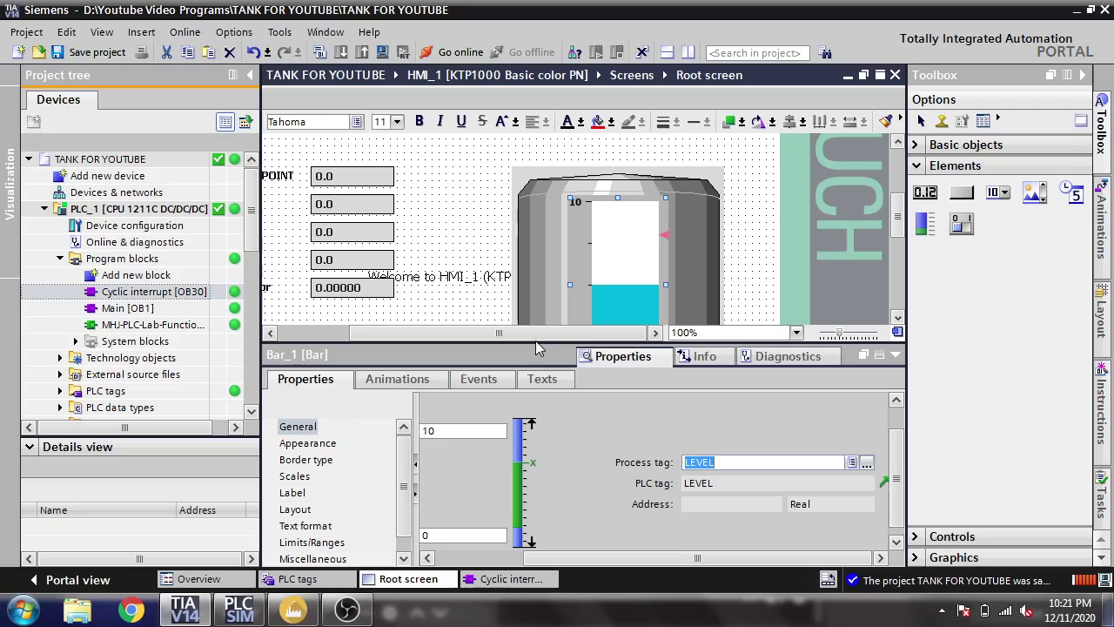
left_click_drag(535, 342, 534, 453)
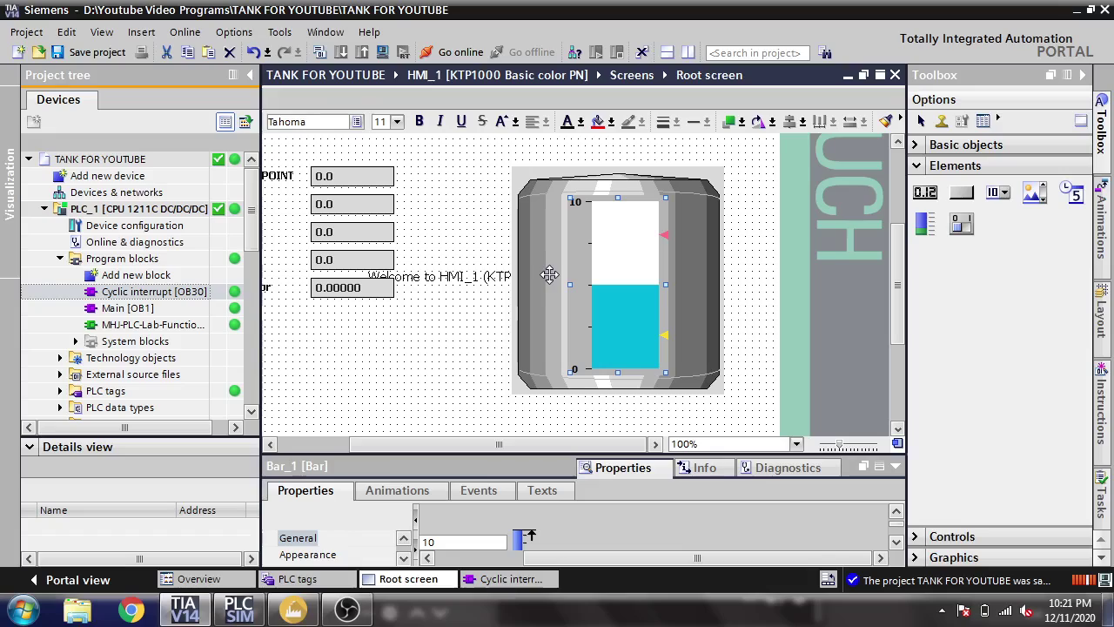
left_click_drag(500, 455, 501, 313)
Review Bar_1's Appearance, Border type and Scales pages, keeping the 0–10 scale with 10 divisions.
left_click(331, 414)
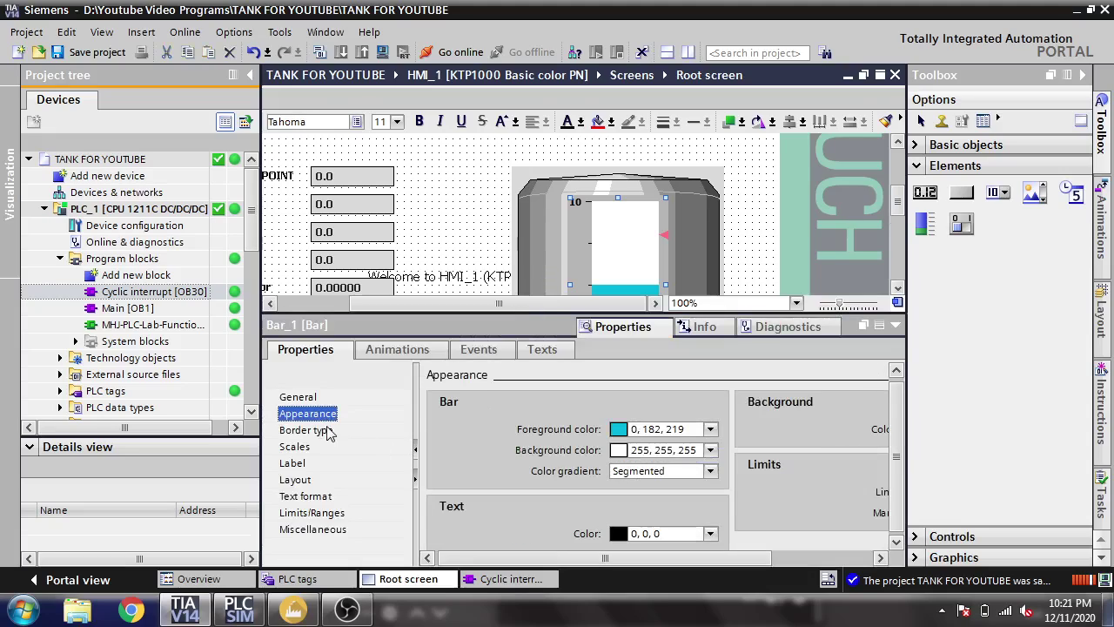
left_click(331, 430)
left_click(296, 446)
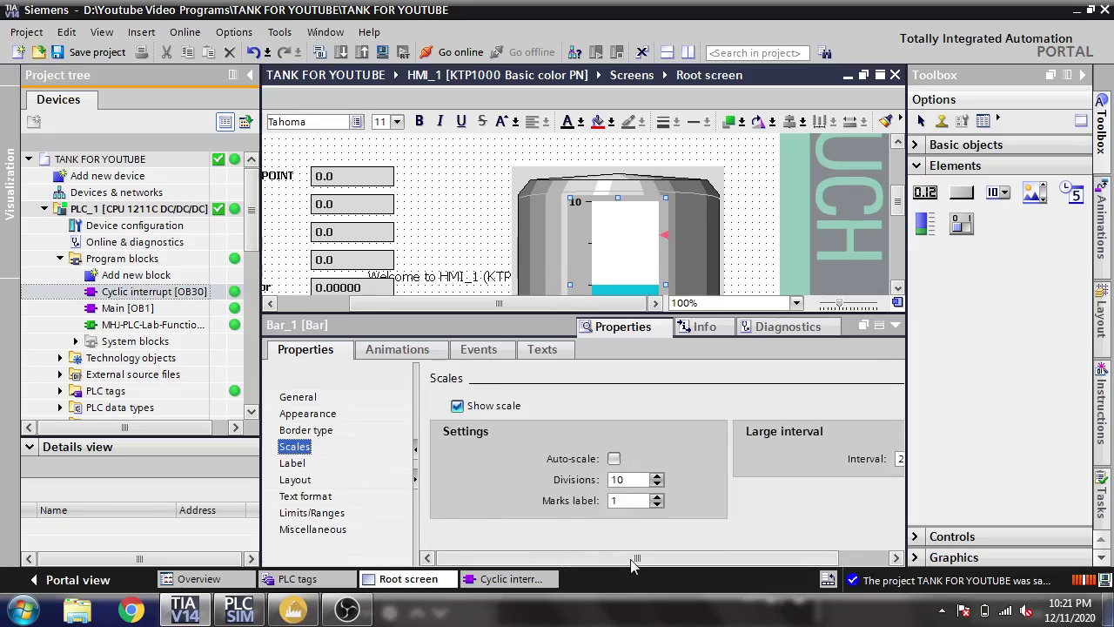
mouse_move(625, 562)
left_mouse_down()
mouse_move(697, 560)
mouse_move(627, 566)
left_mouse_up()
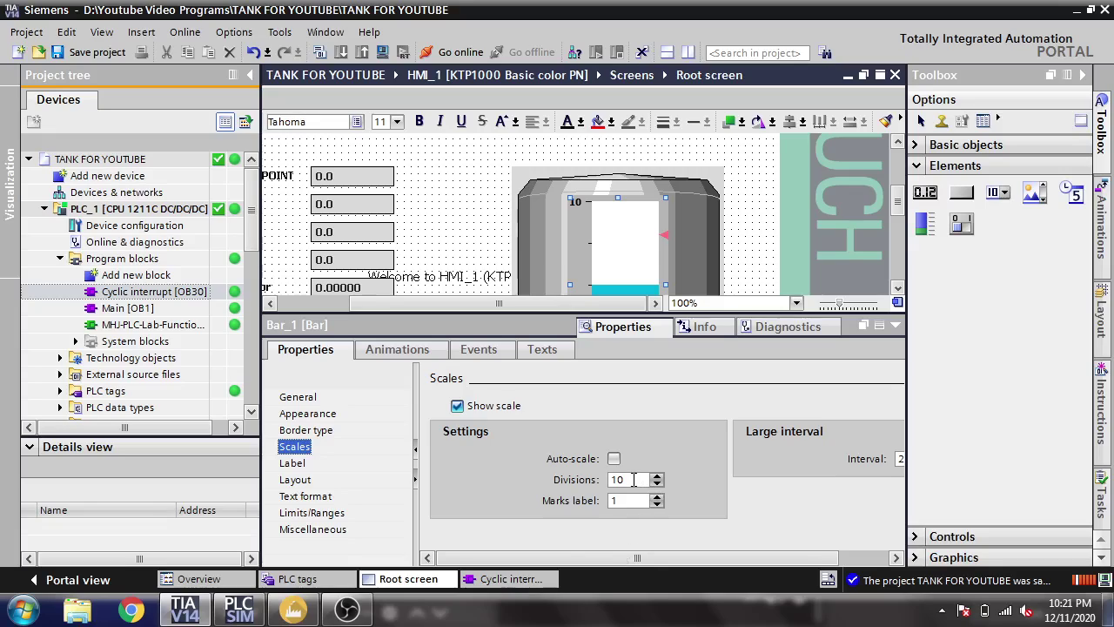
Try other label digit values, then leave the scale labels at 2 integer digits and 0 decimals.
left_click(296, 463)
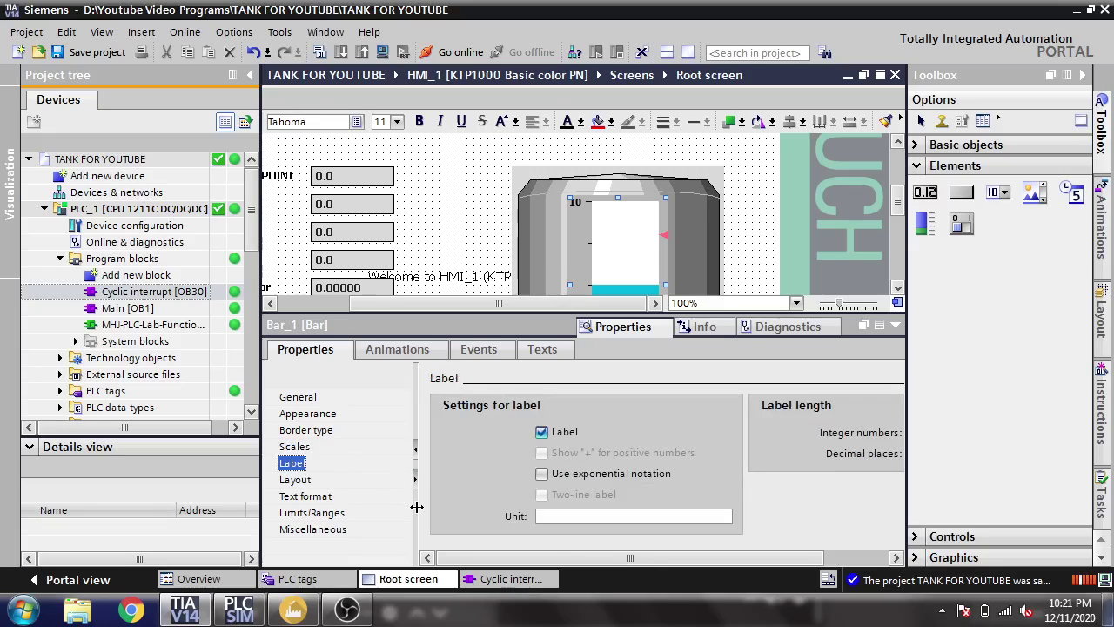
left_click_drag(546, 559, 717, 547)
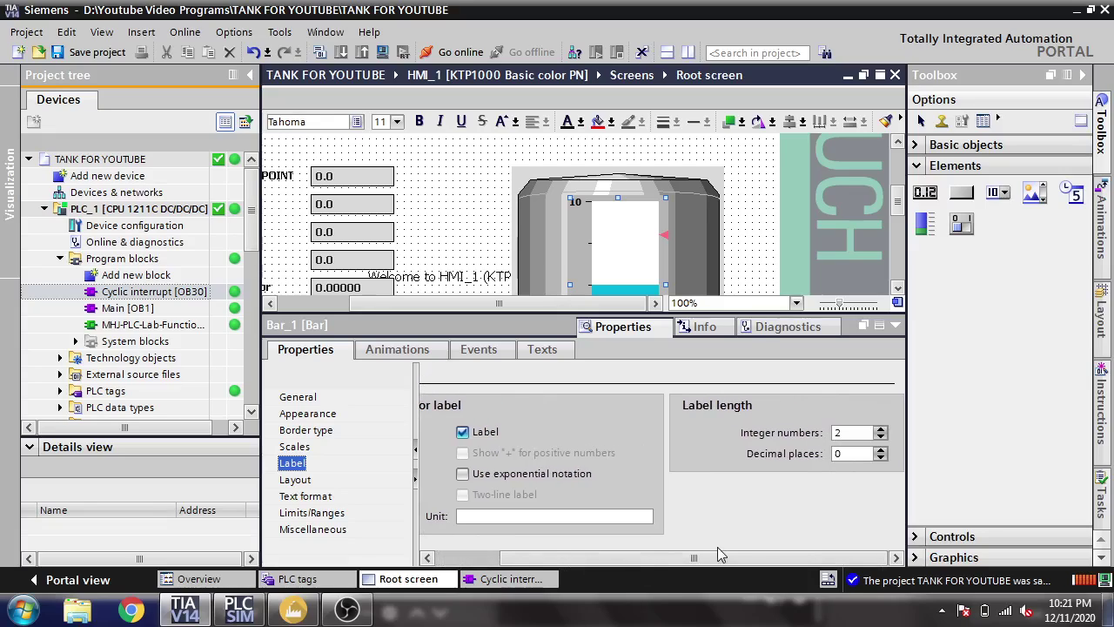
left_click(881, 432)
left_click(881, 432)
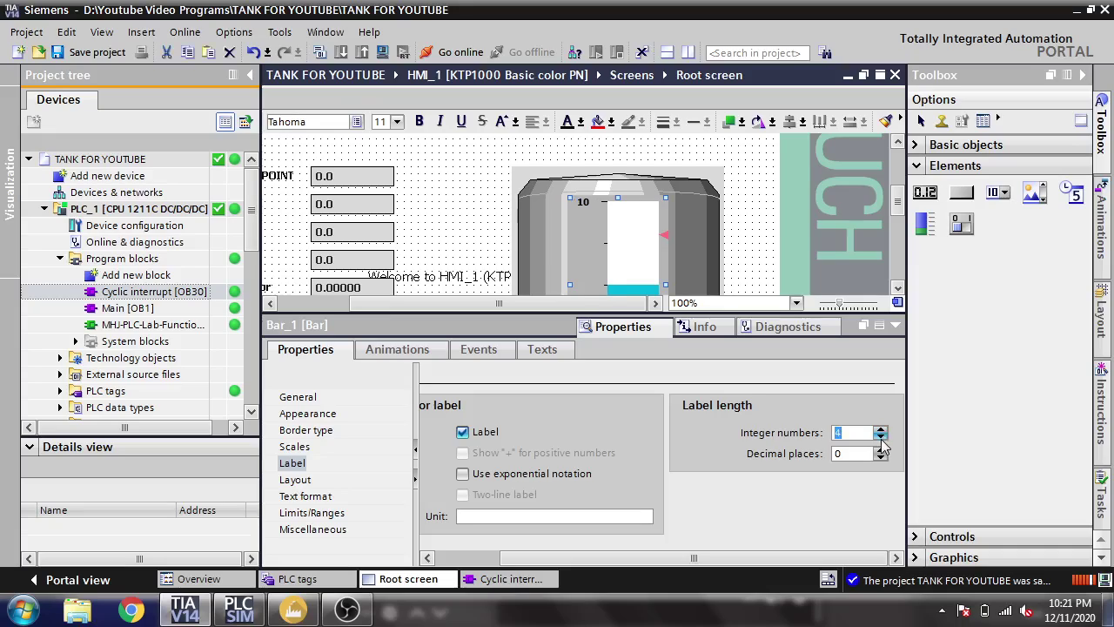
left_click(881, 439)
left_click(882, 439)
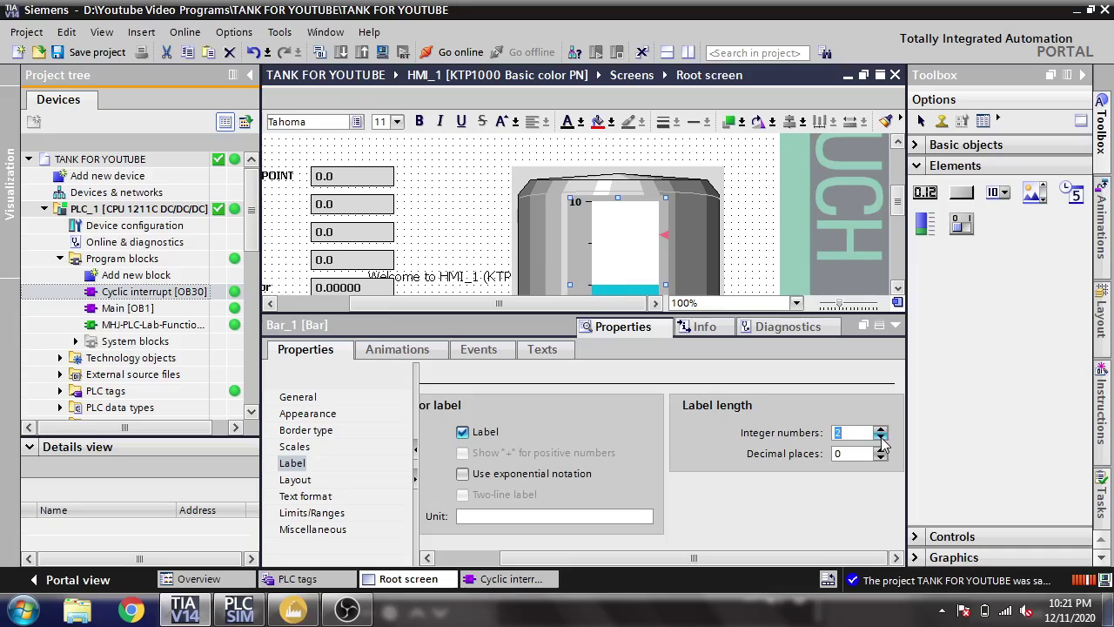
left_click(881, 449)
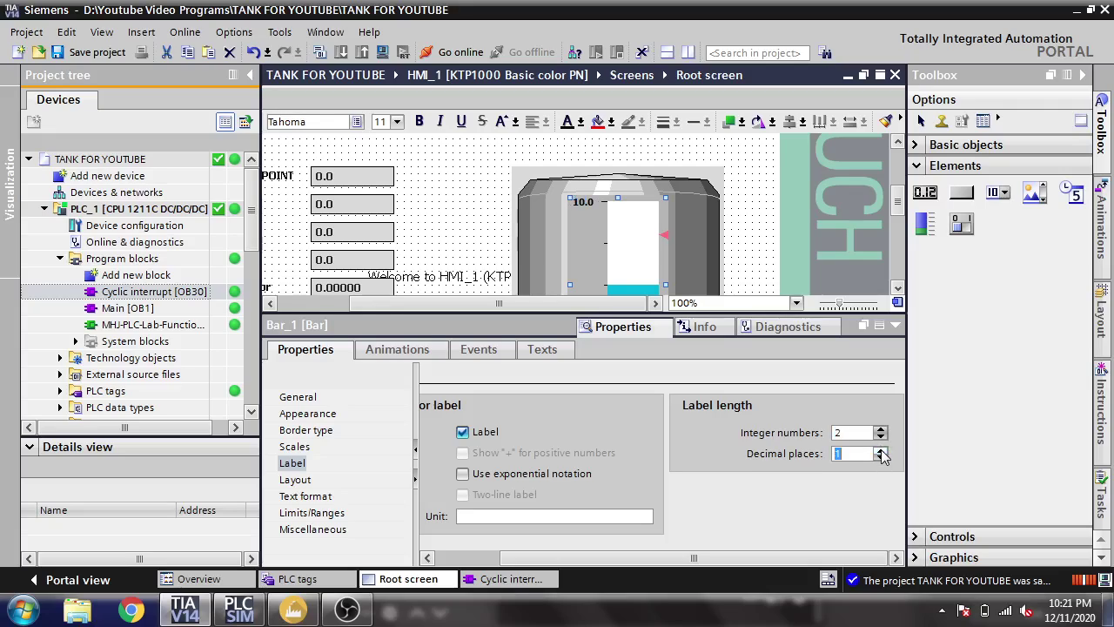
left_click(882, 457)
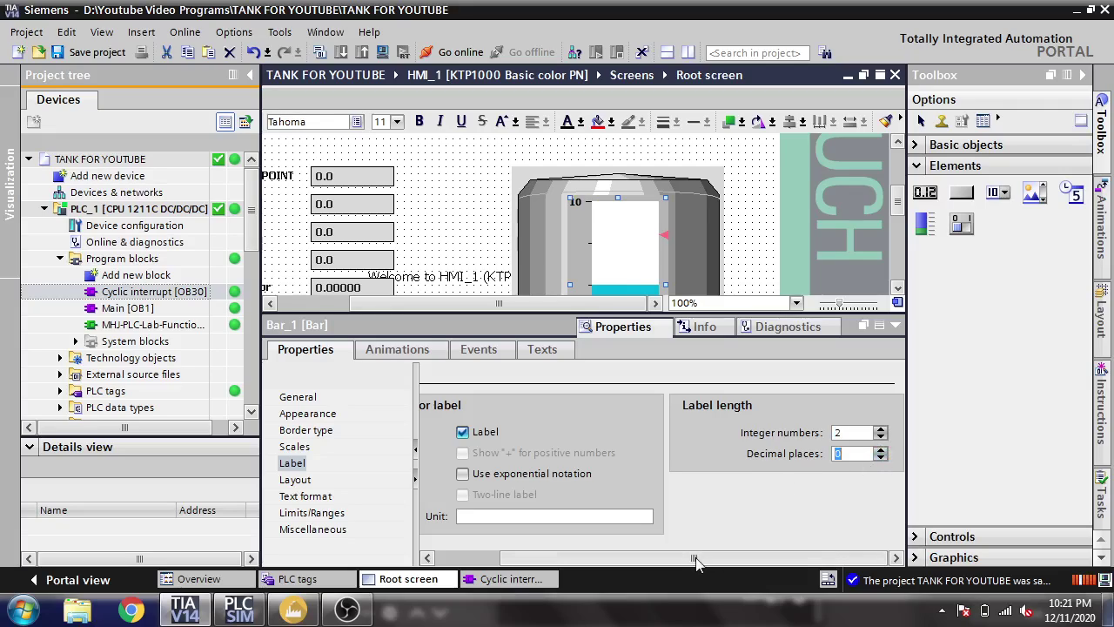
left_click_drag(696, 564, 617, 566)
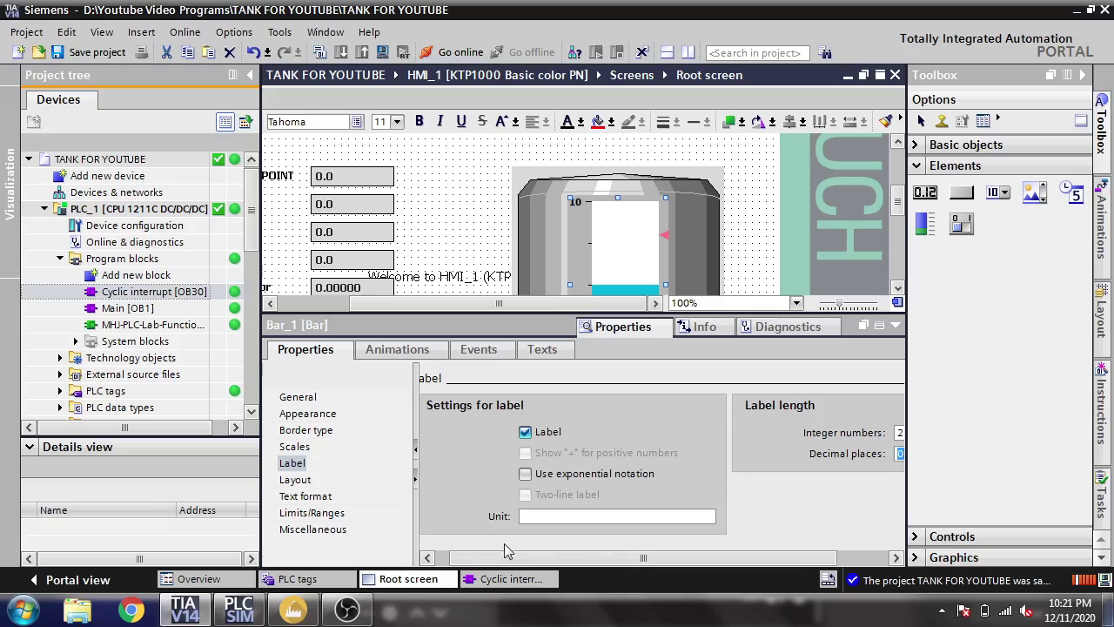
Browse Bar_1's remaining property pages back to General with LEVEL, and enlarge the editor to show the tank.
left_click(295, 479)
left_click(306, 496)
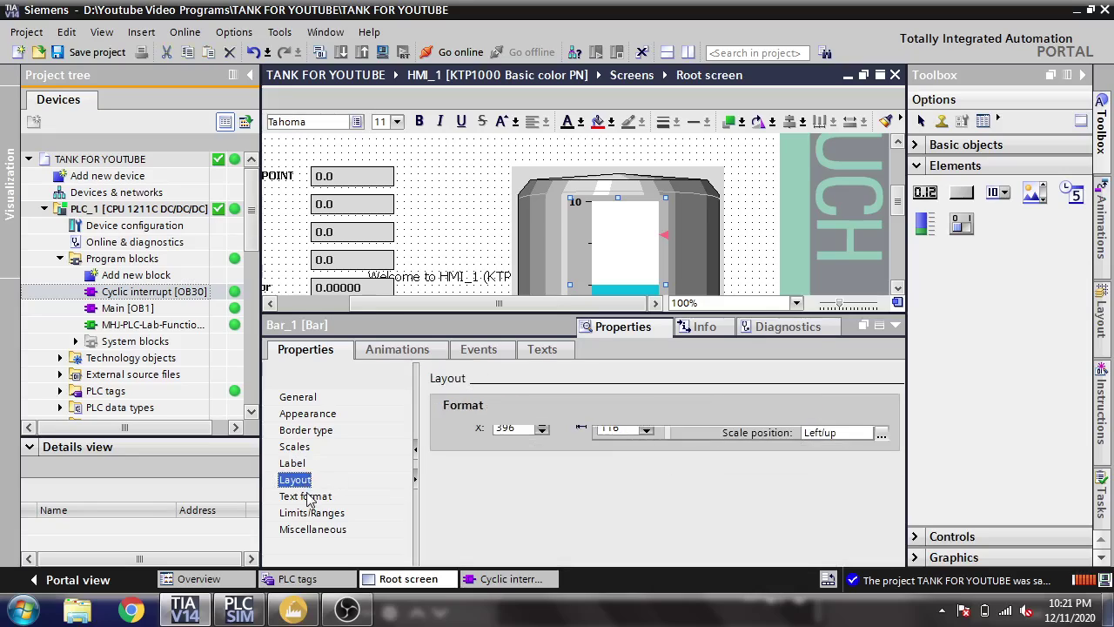
left_click(312, 513)
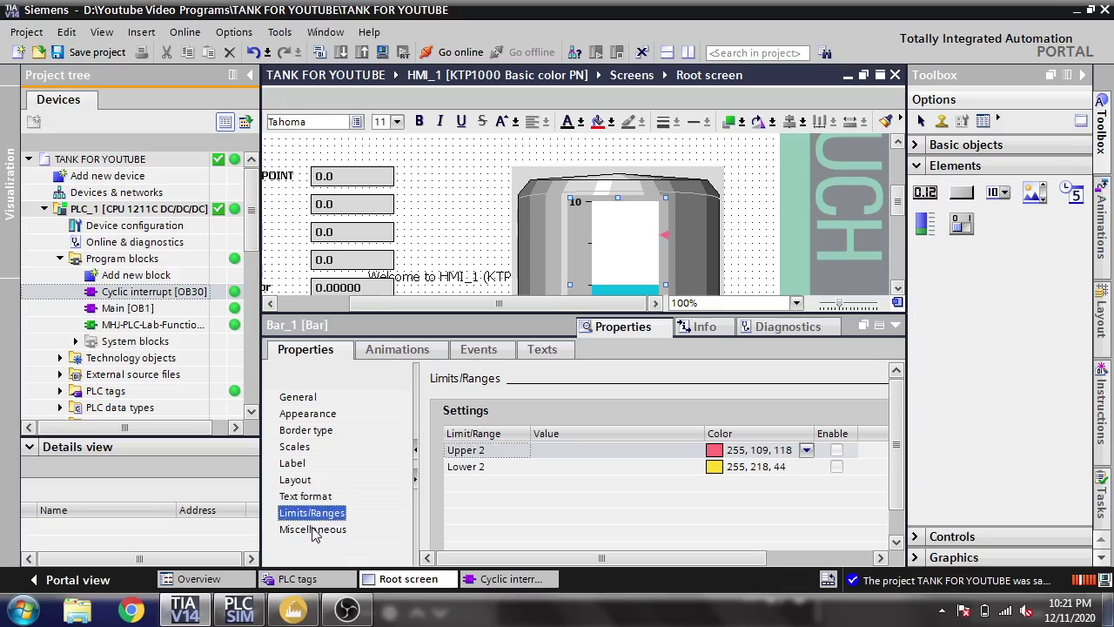
left_click(313, 530)
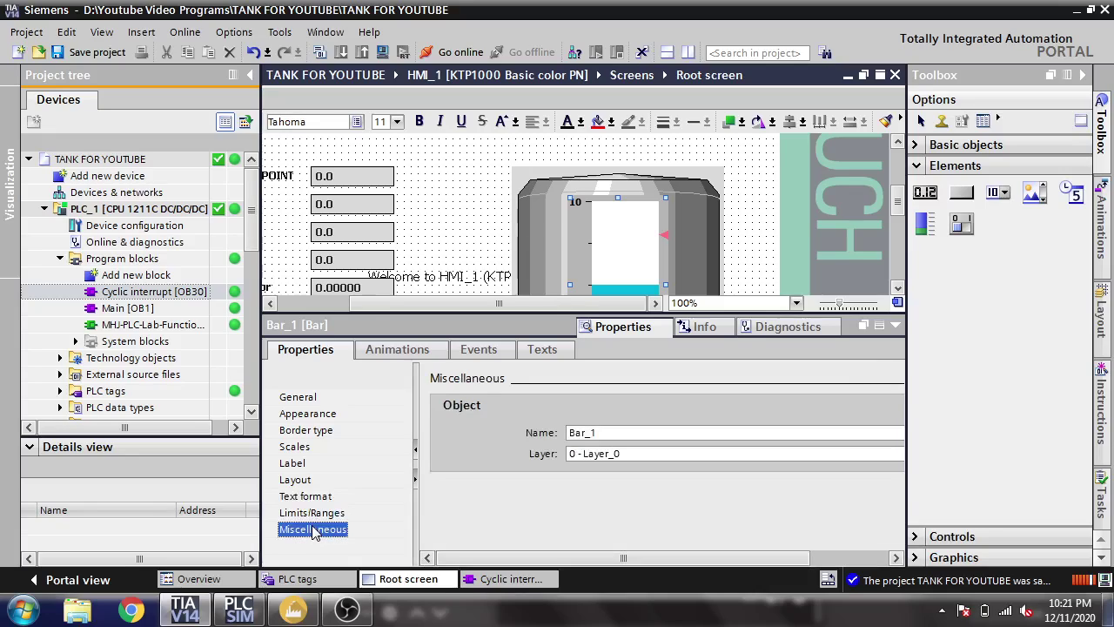
left_click(315, 512)
left_click(305, 430)
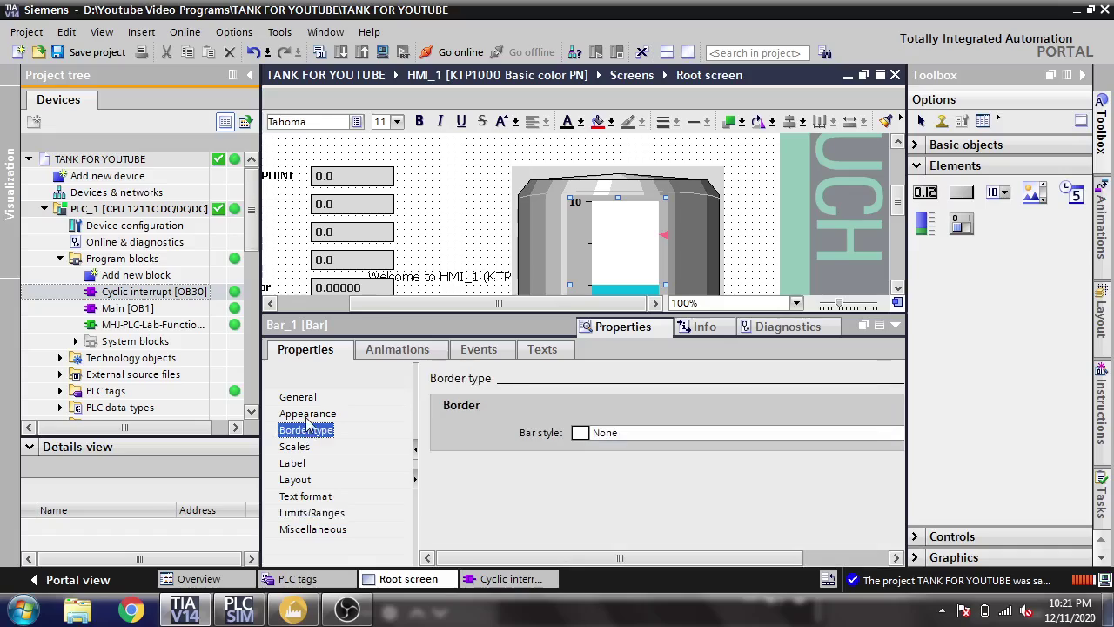
left_click(308, 414)
left_click(308, 399)
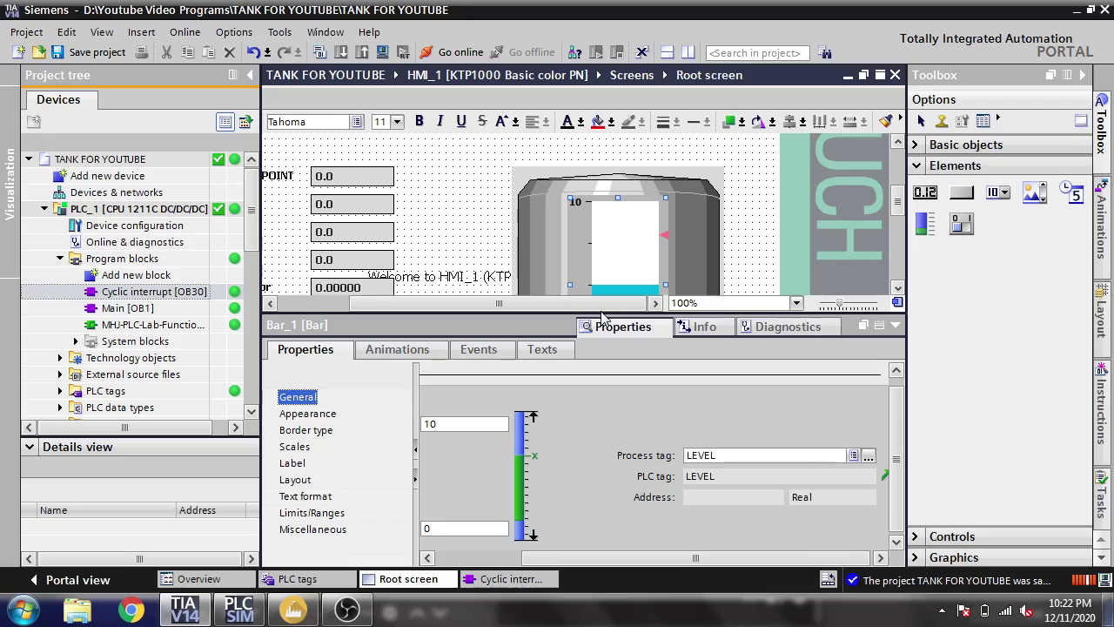
left_click_drag(598, 312, 580, 477)
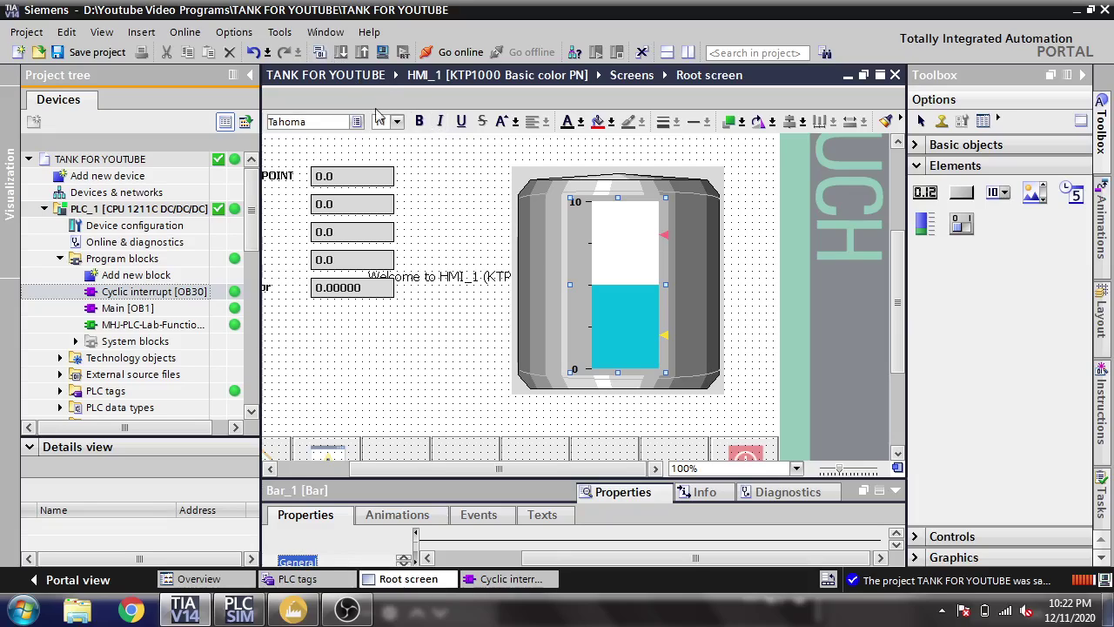
Compile the HMI (0 errors, 5 warnings) and launch the root screen in the RT Simulator.
key("Escape")
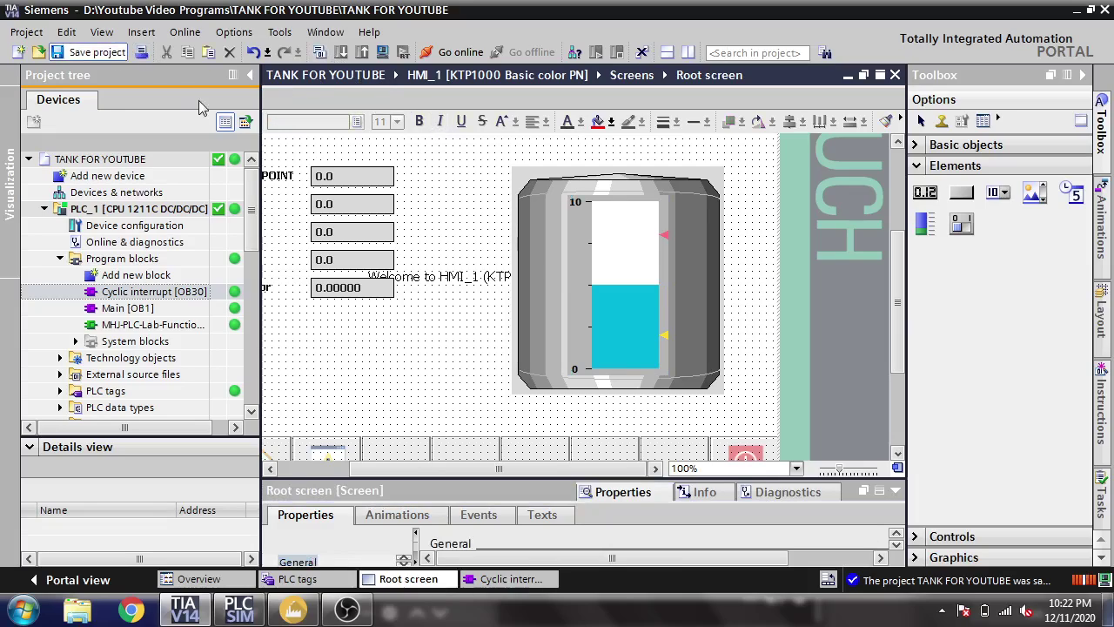
left_click(319, 52)
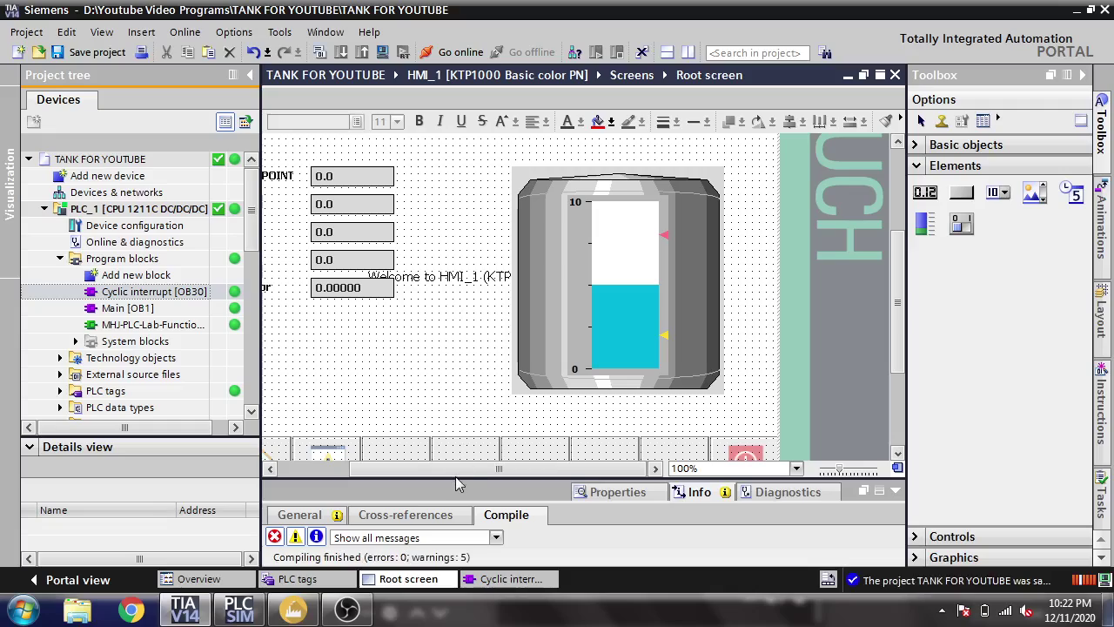
left_click(383, 53)
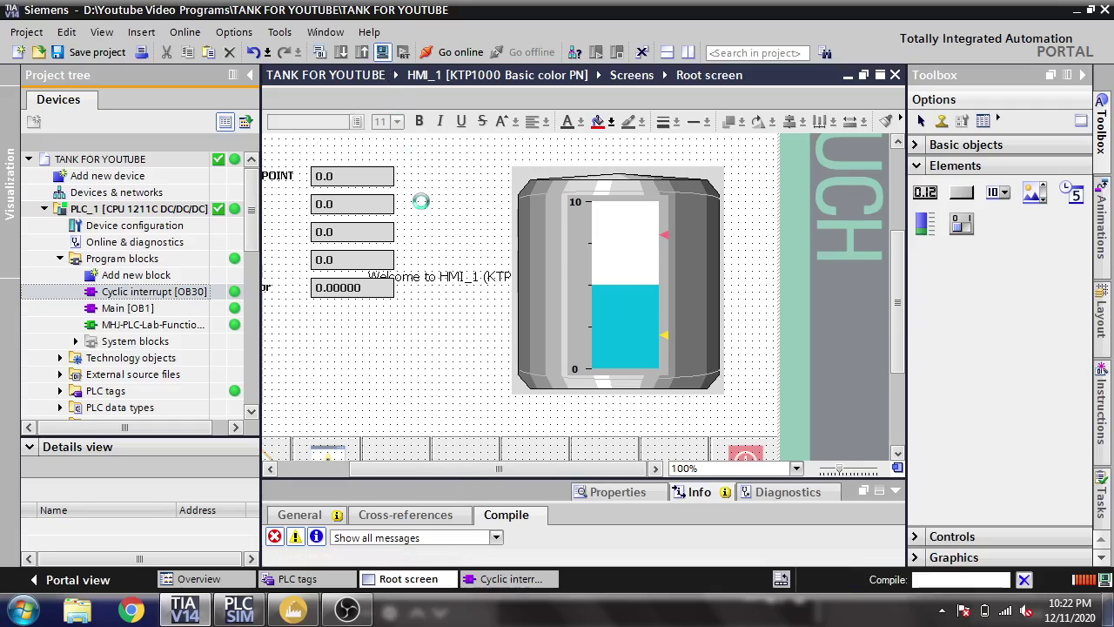
left_click(667, 360)
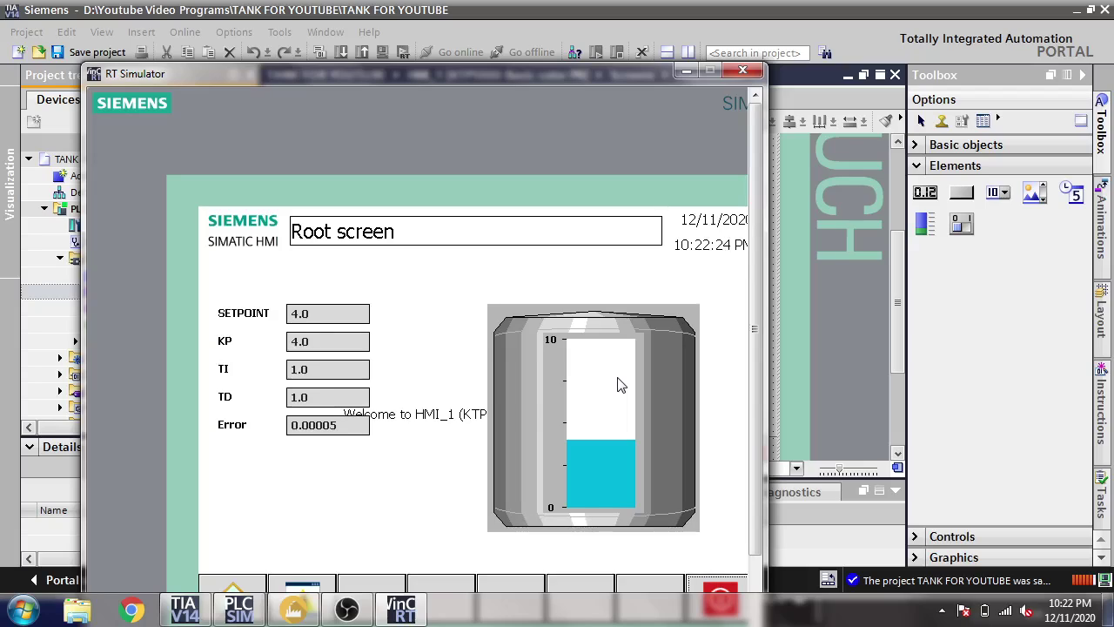
Check the tank bar against the Factory I/O scene, then close the RT Simulator.
left_click(314, 615)
left_click(313, 614)
left_click(742, 70)
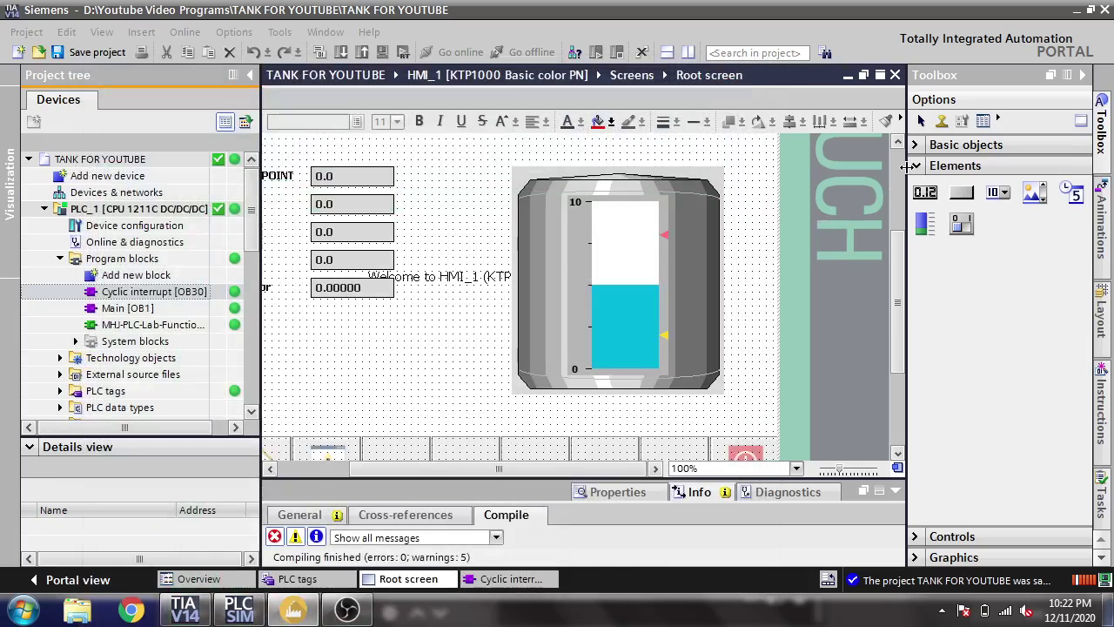
Collapse the Toolbox Elements group and save the TANK FOR YOUTUBE project.
left_click(915, 165)
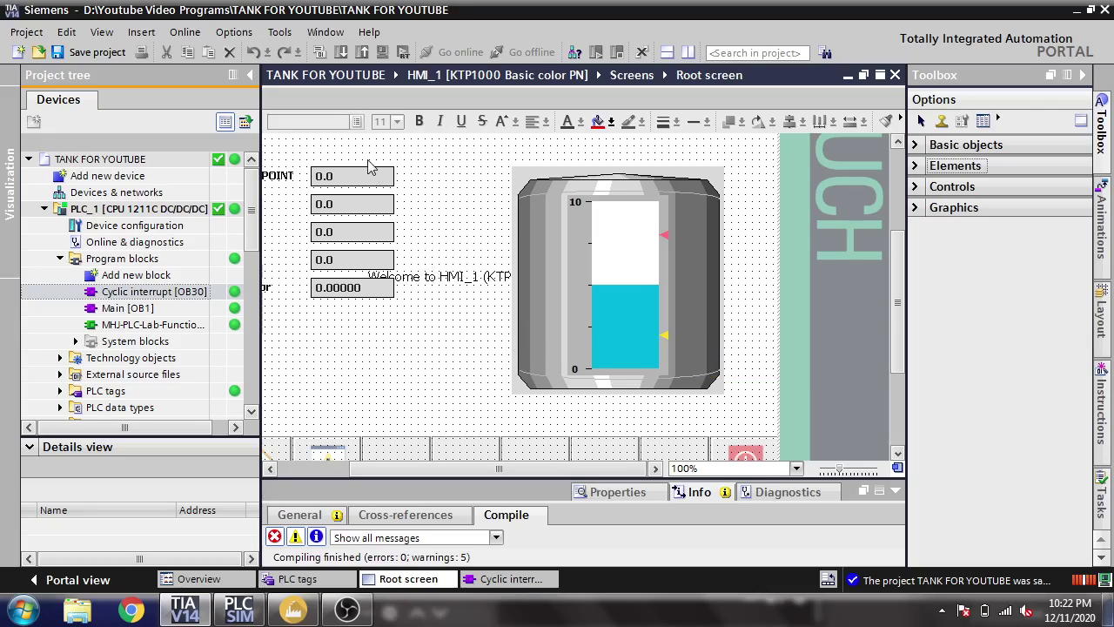
left_click(113, 54)
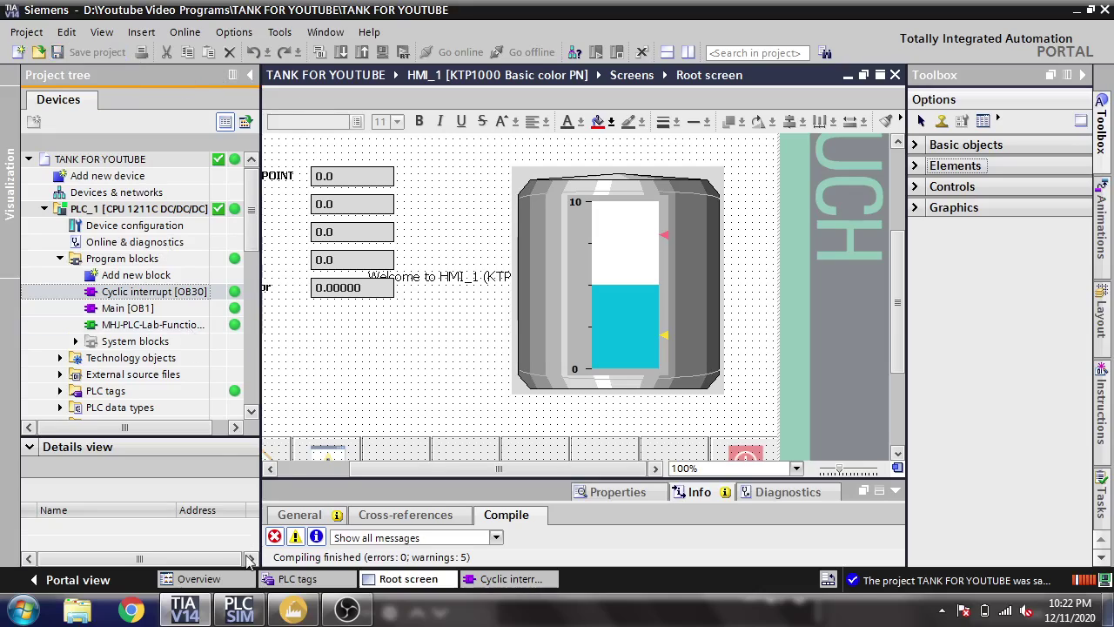
Bring the OBS Studio window in front of TIA Portal from the taskbar.
left_click(339, 618)
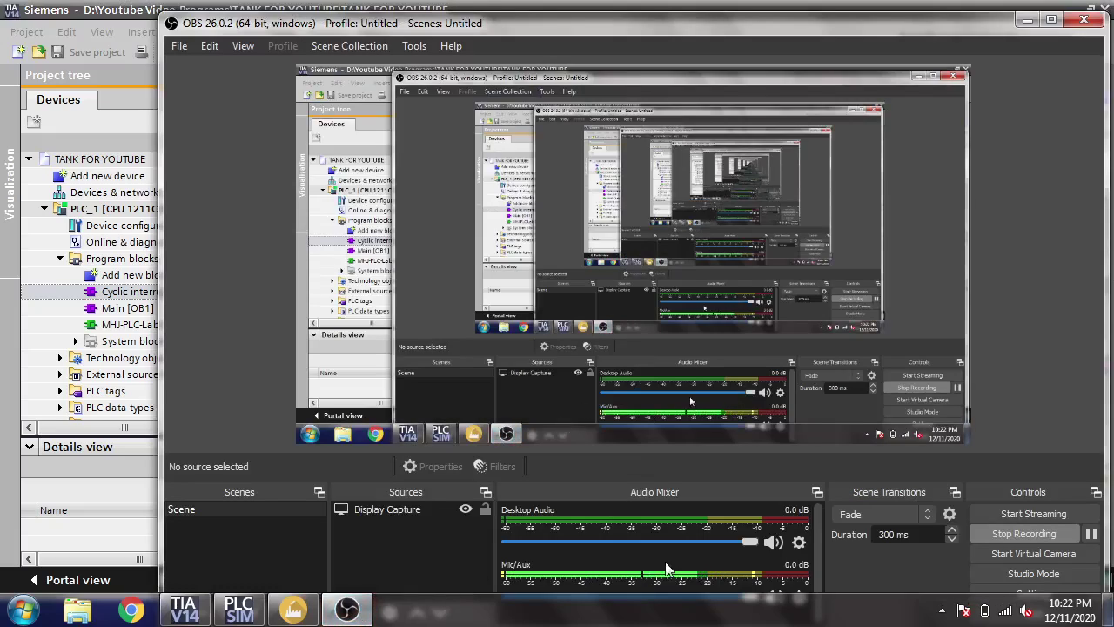